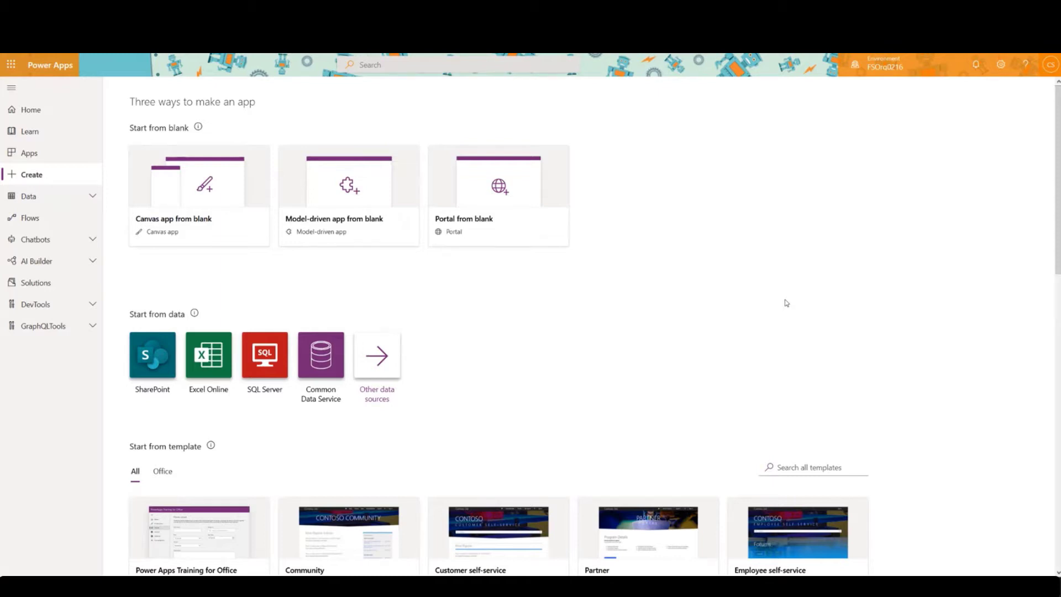
Step: Browse the app templates and open the Field Service Portal (Preview) template
scroll(652, 198, "down", 3)
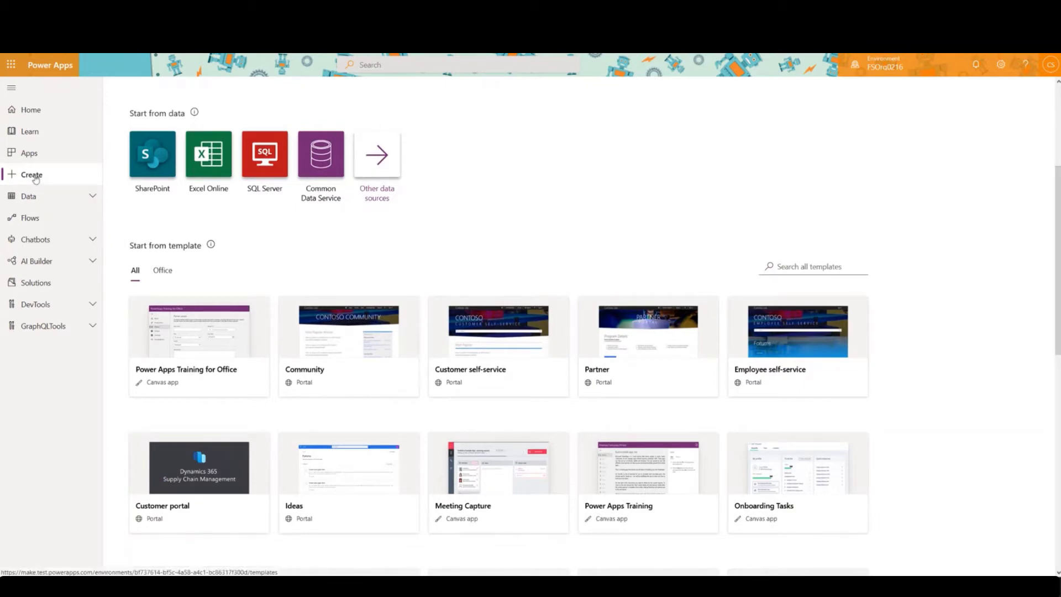
scroll(453, 205, "down", 3)
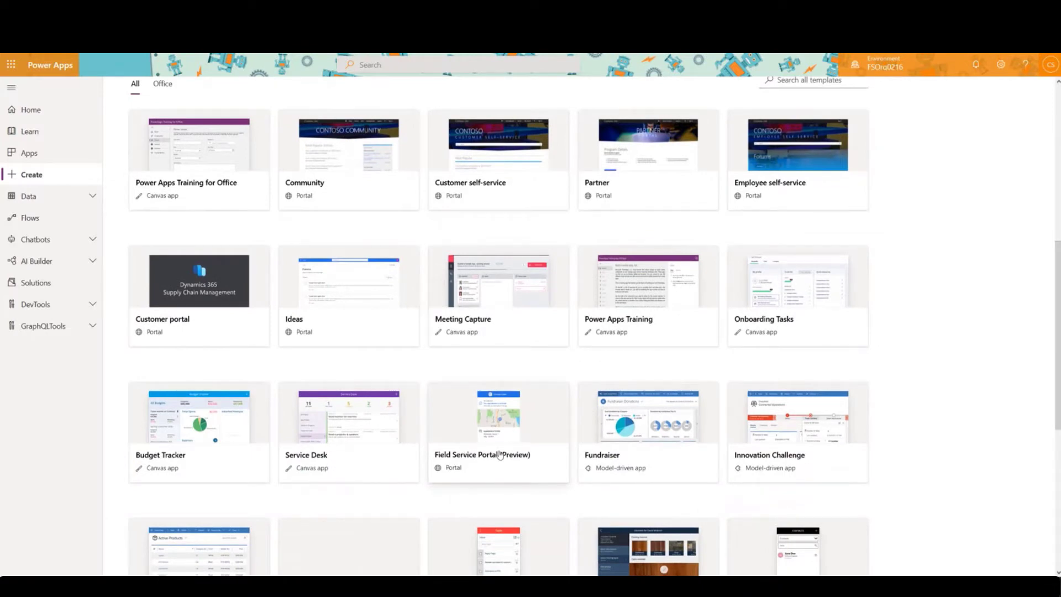
scroll(319, 202, "up", 2)
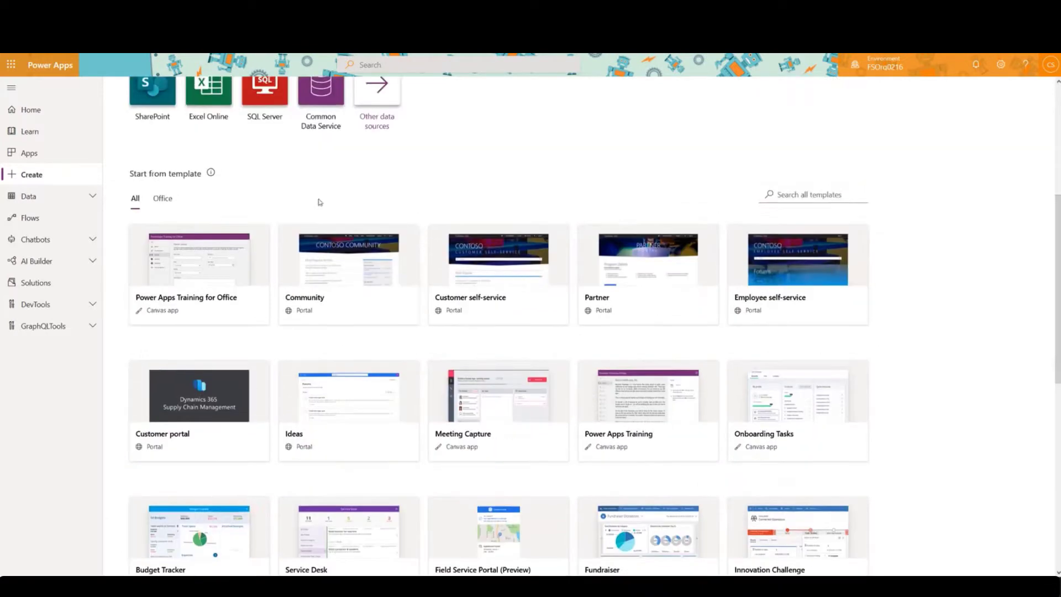
scroll(490, 301, "down", 3)
left_click(501, 392)
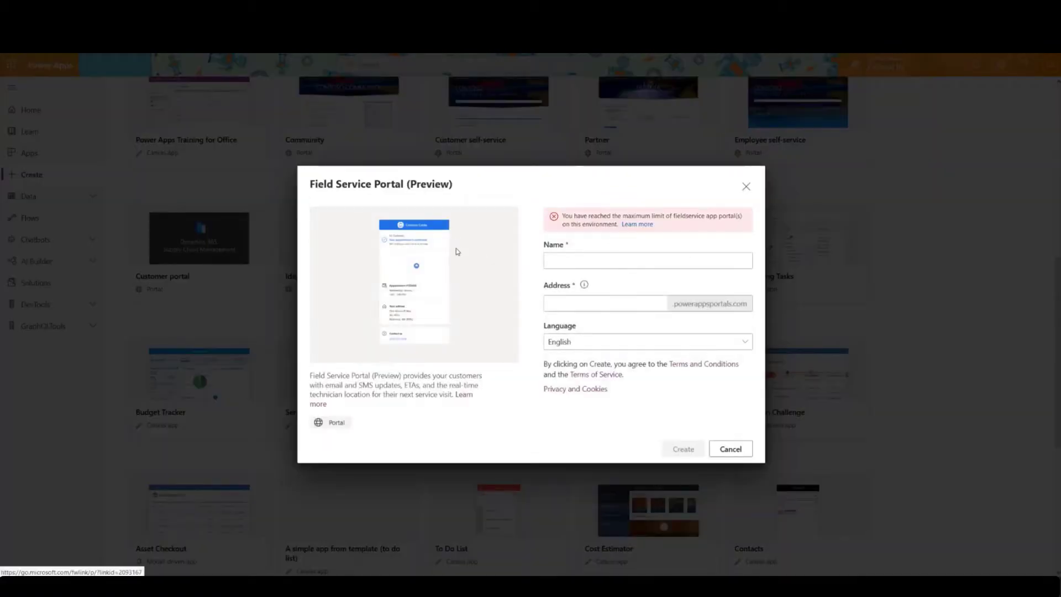
Step: Examine the name, address and language fields and the environment notice in the portal creation form
left_click(565, 256)
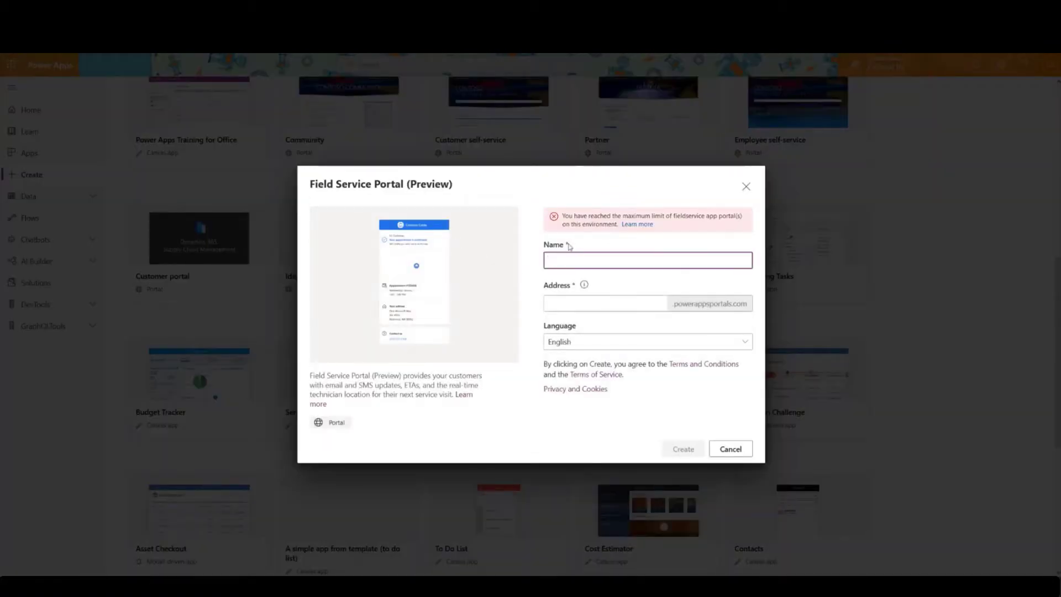
left_click(570, 304)
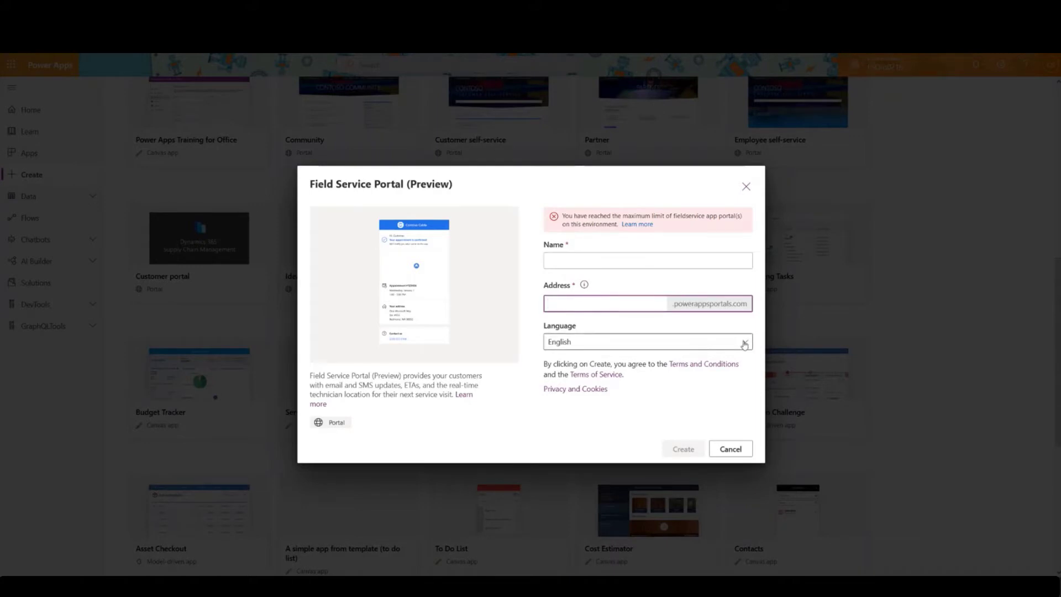
left_click(744, 341)
left_click(621, 326)
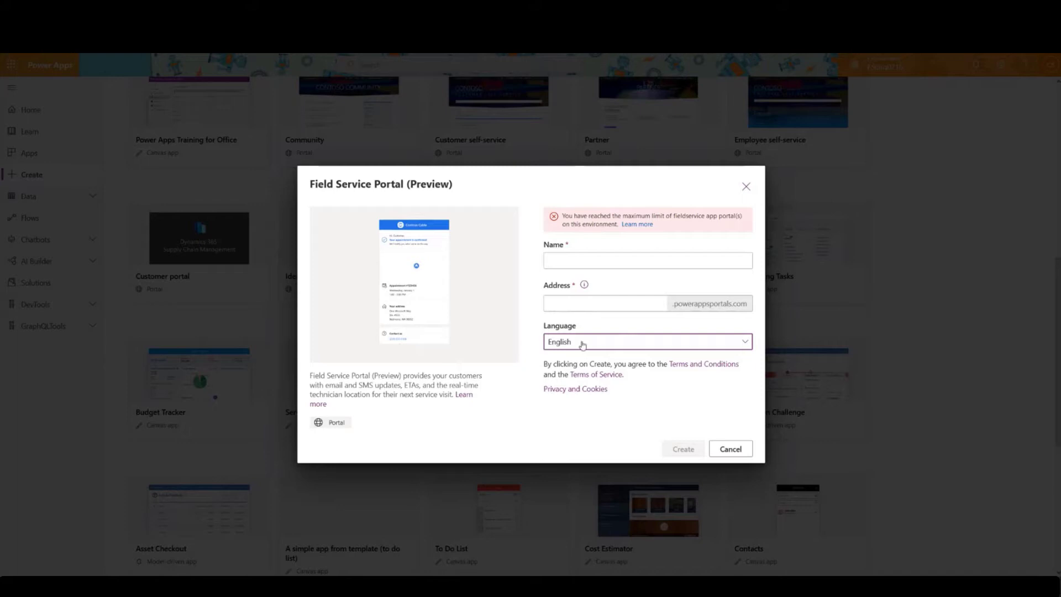
left_click(587, 260)
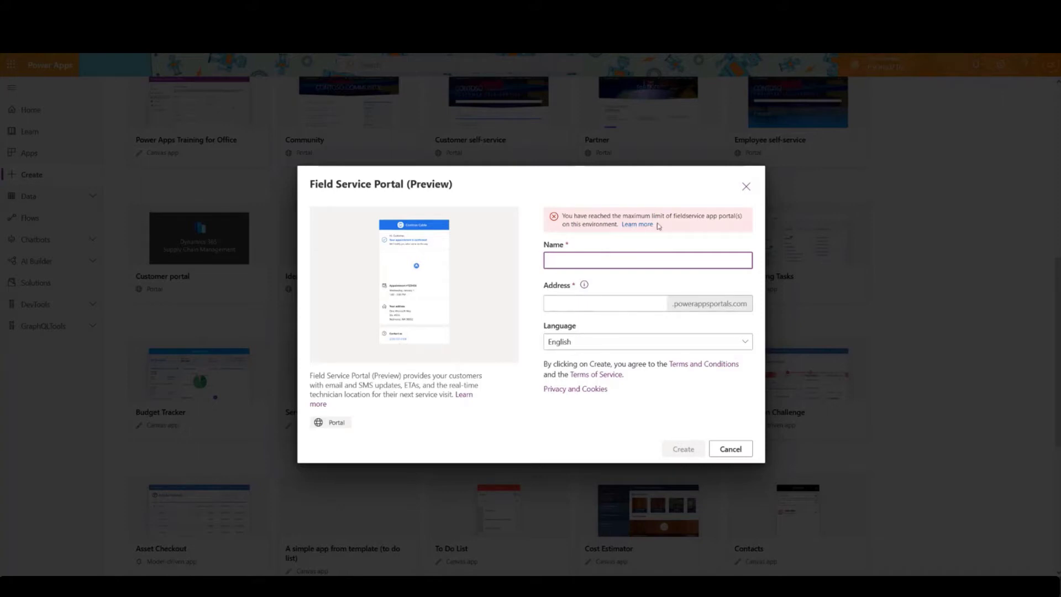
left_click_drag(657, 223, 560, 215)
left_click(561, 214)
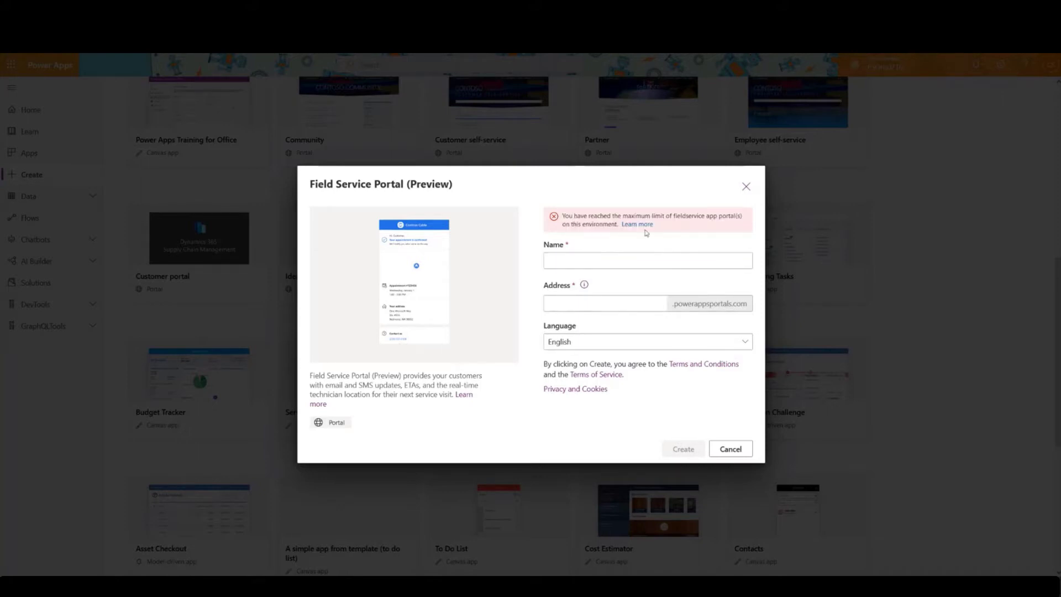
left_click_drag(653, 225, 574, 216)
left_click(575, 215)
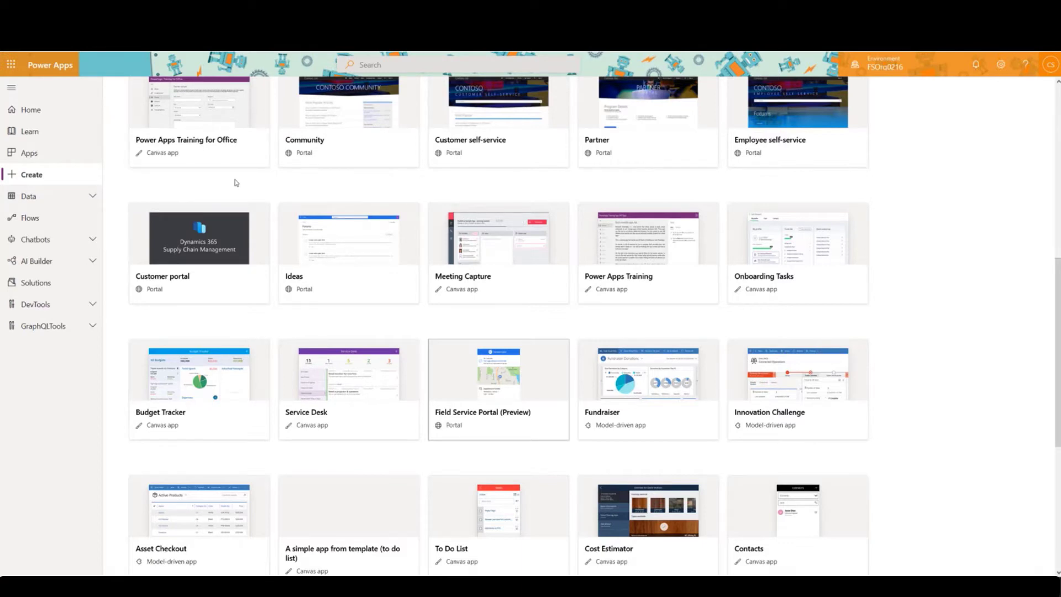
Step: Open the Dynamics 365 Field Service PowerApps Portal - Flow solution and widen its display name column to show full flow names
left_click(32, 284)
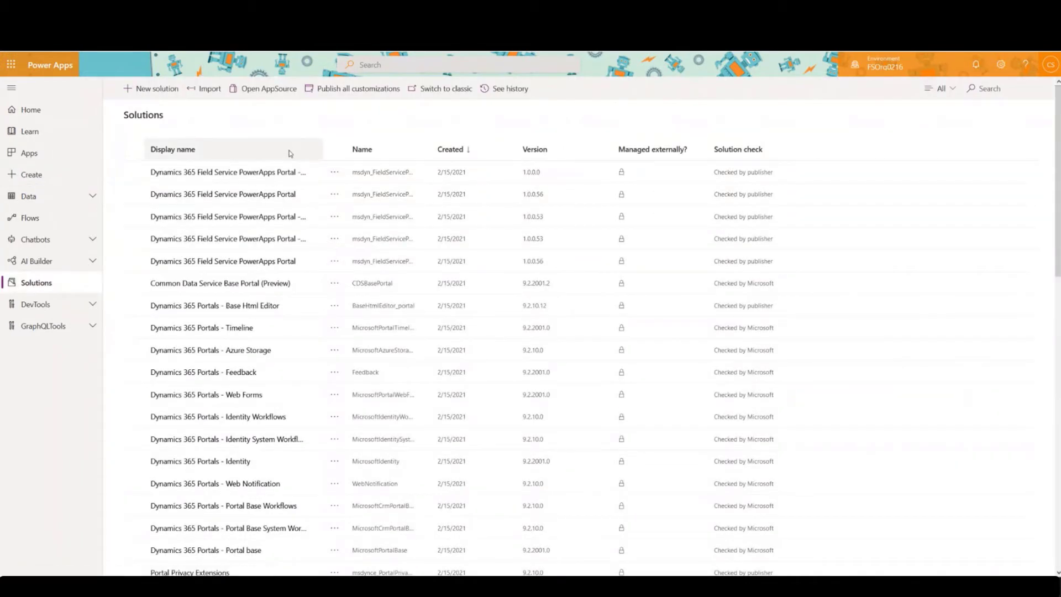
left_click_drag(323, 147, 472, 144)
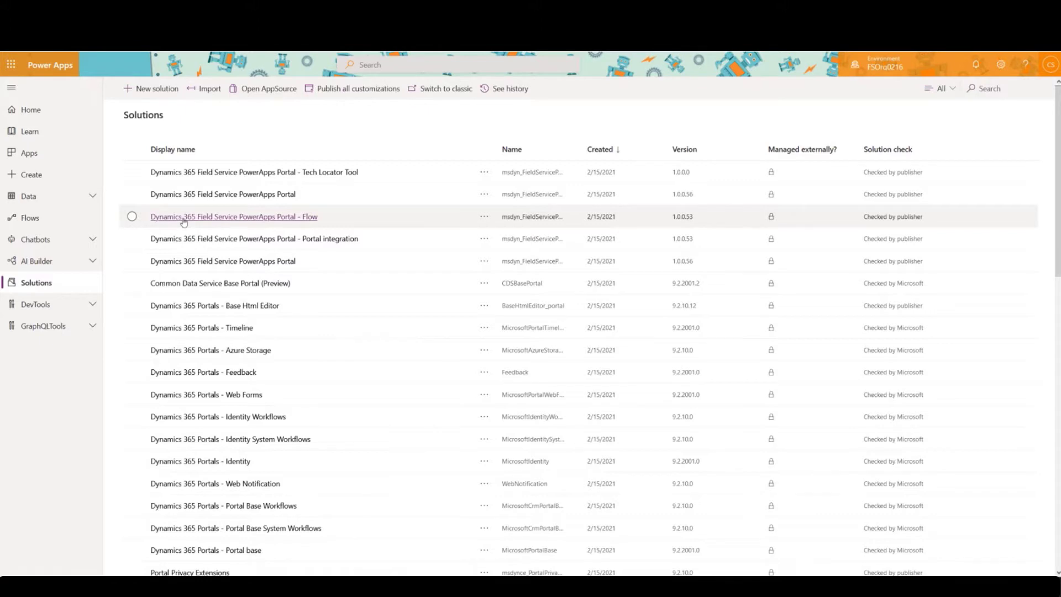
left_click(222, 218)
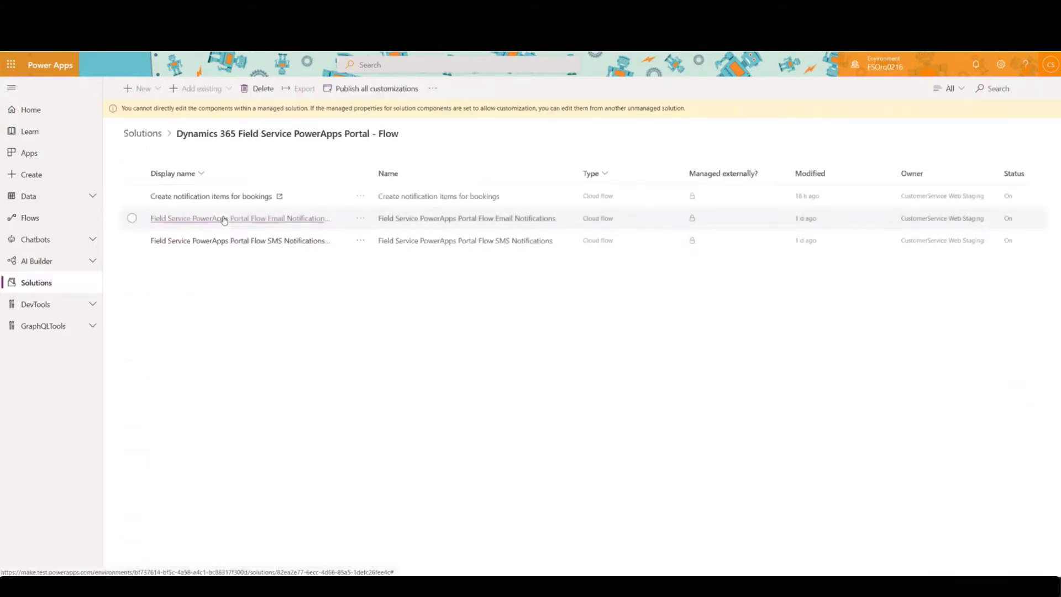
left_click_drag(350, 173, 391, 171)
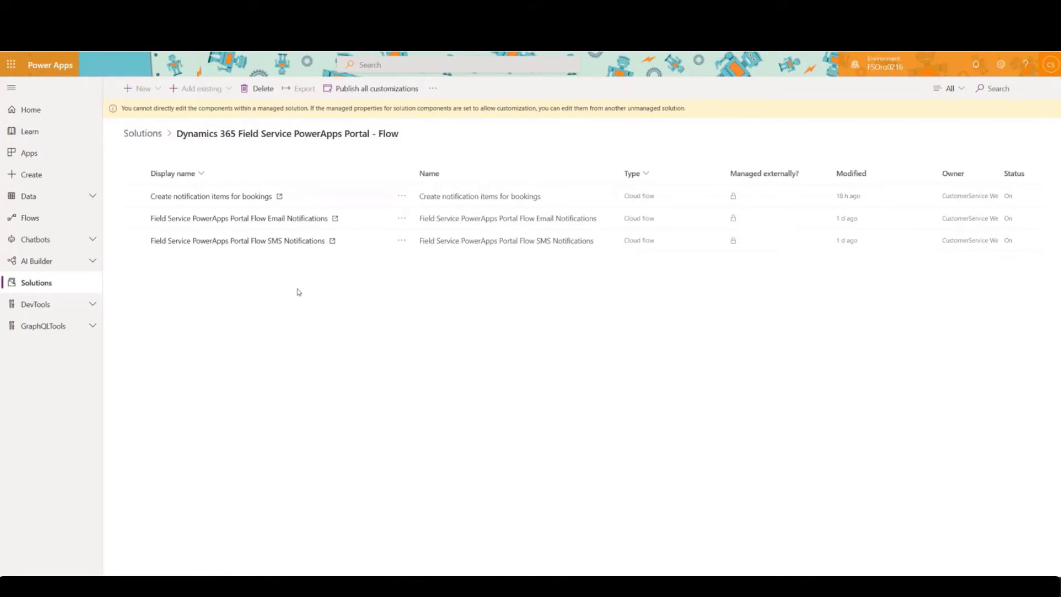
Step: Open the Field Service PowerApps Portal Flow Email Notifications flow for editing and expand the Send an email action under the pending-status condition
left_click(266, 220)
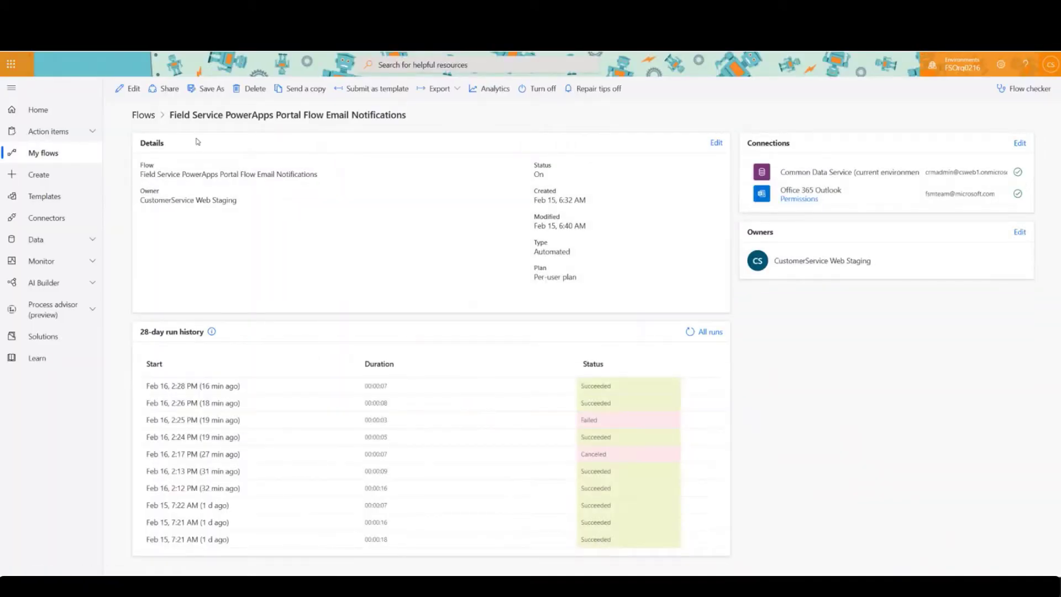
left_click(132, 95)
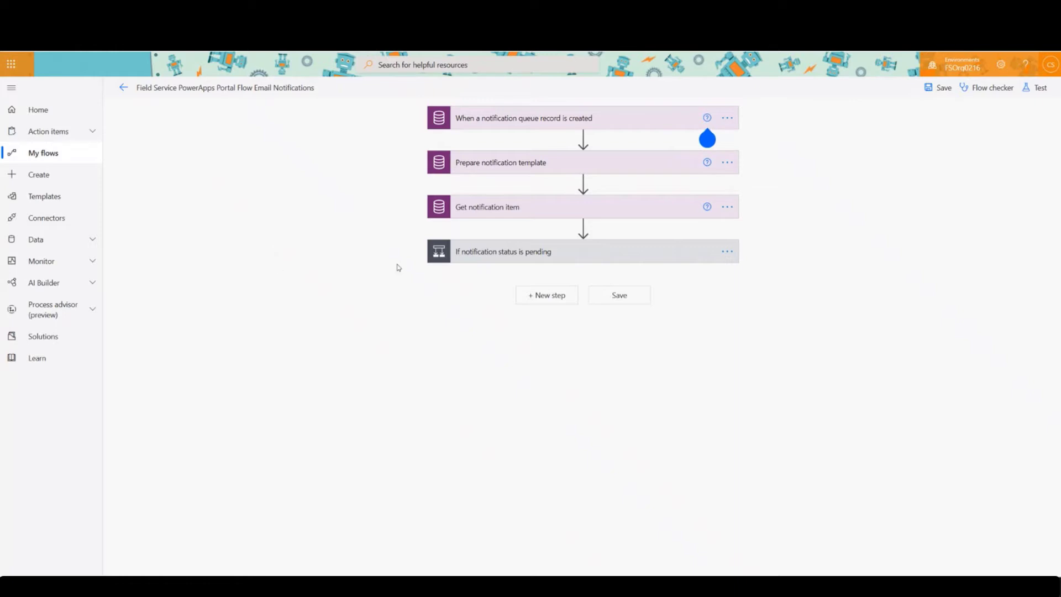
left_click(605, 255)
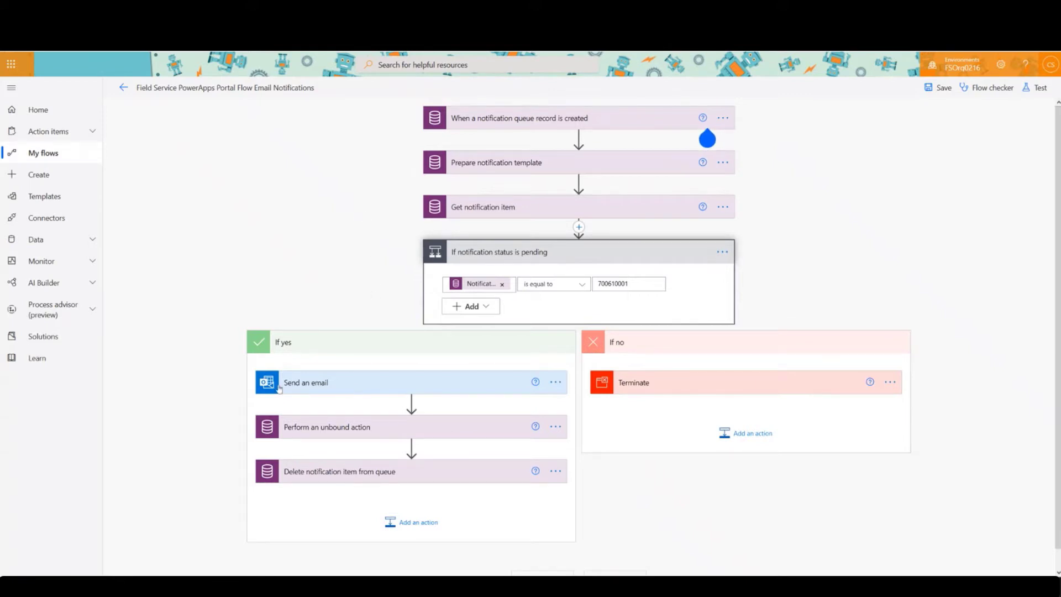
left_click(448, 382)
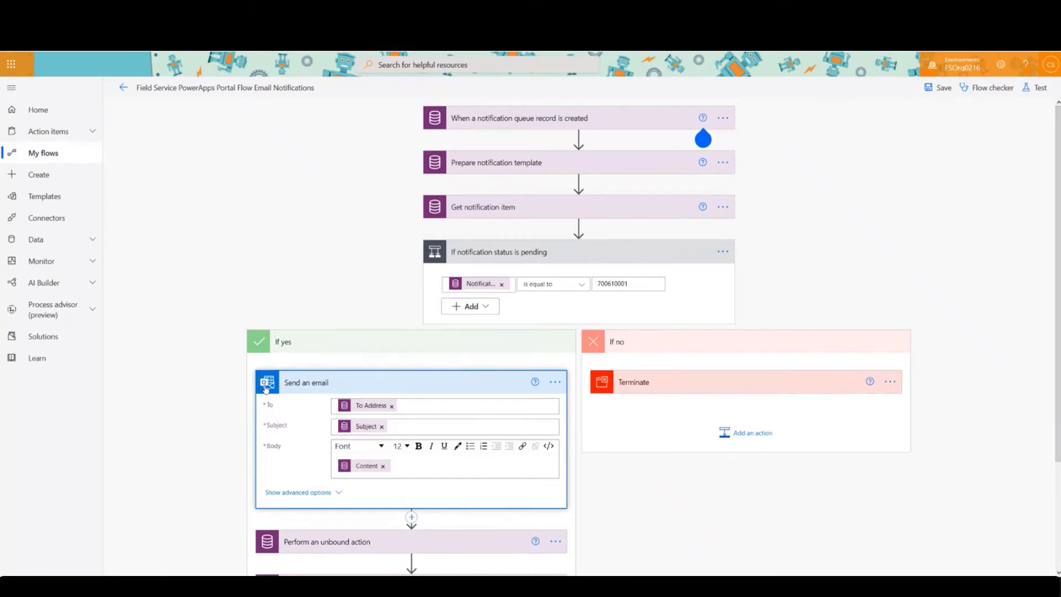
Step: Review the connections available to the Send an email action, and leave the flow editor without saving
left_click(555, 382)
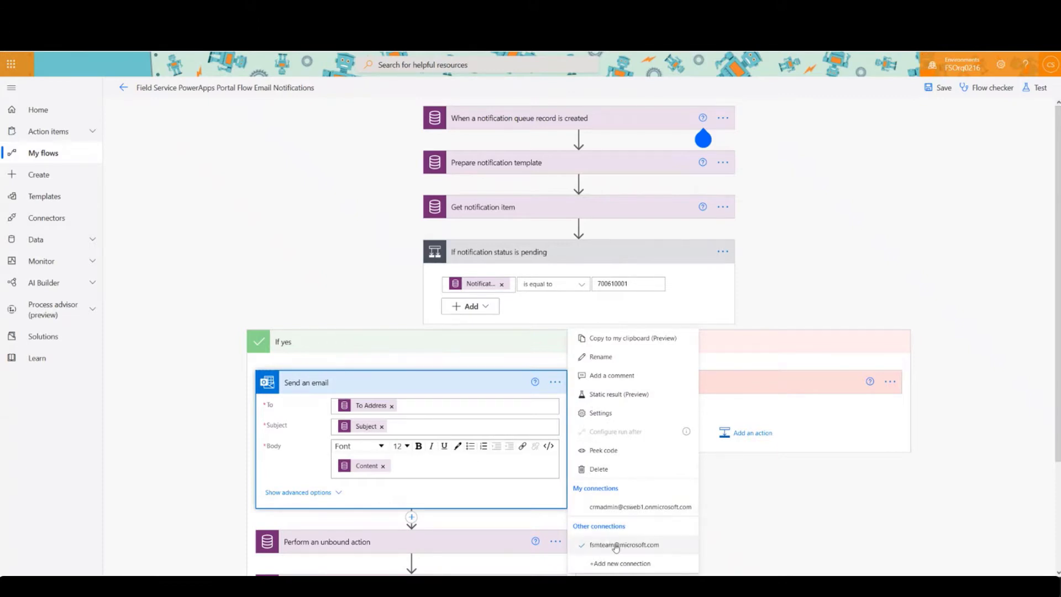
left_click(220, 297)
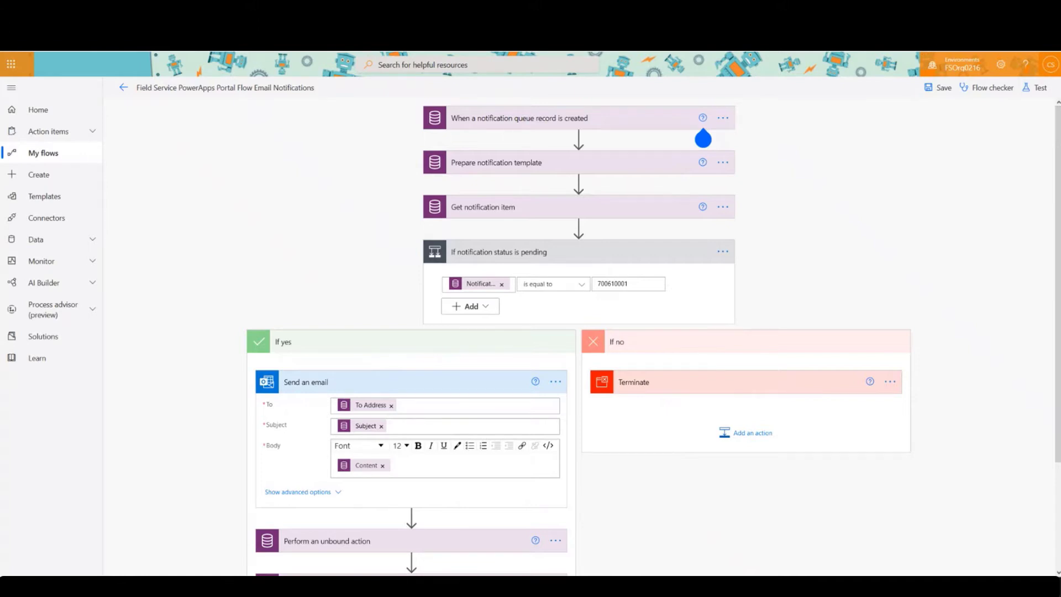
left_click(123, 87)
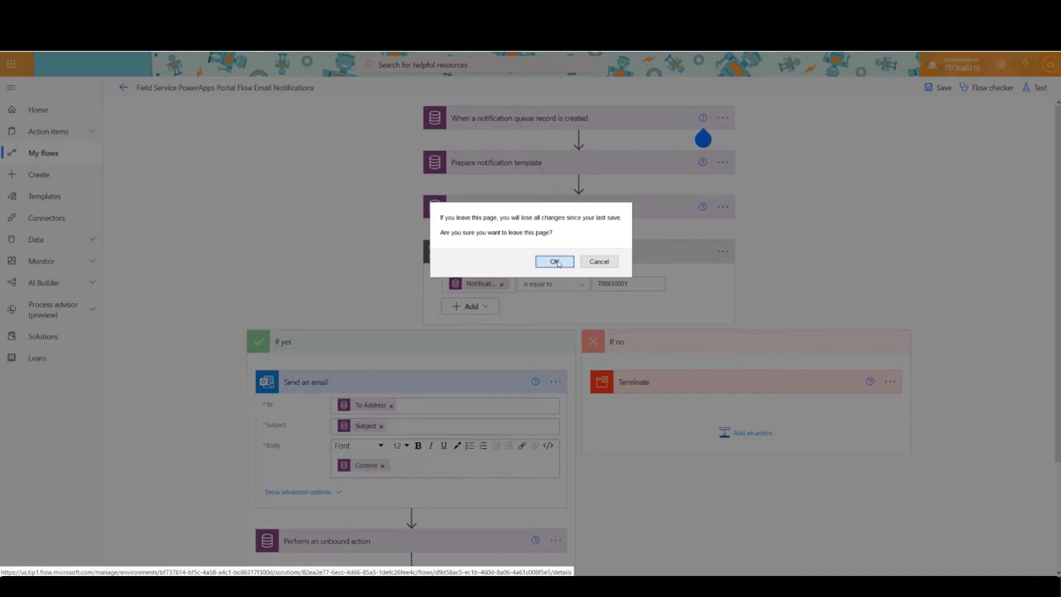
left_click(534, 262)
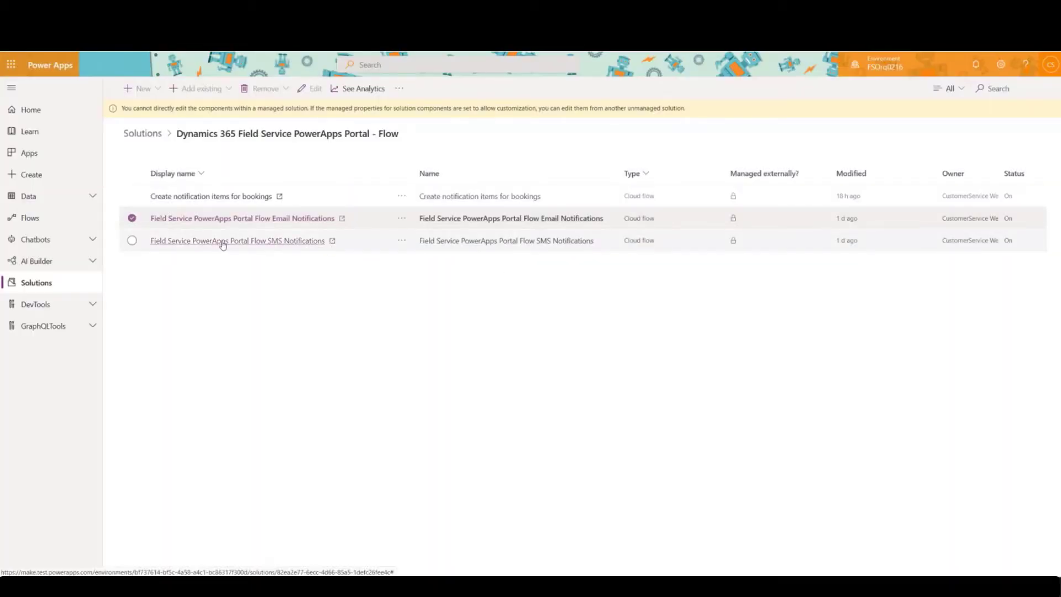
Step: Open the SMS Notifications flow and review the Send Text Message (SMS) action's fields and available connections
left_click(223, 241)
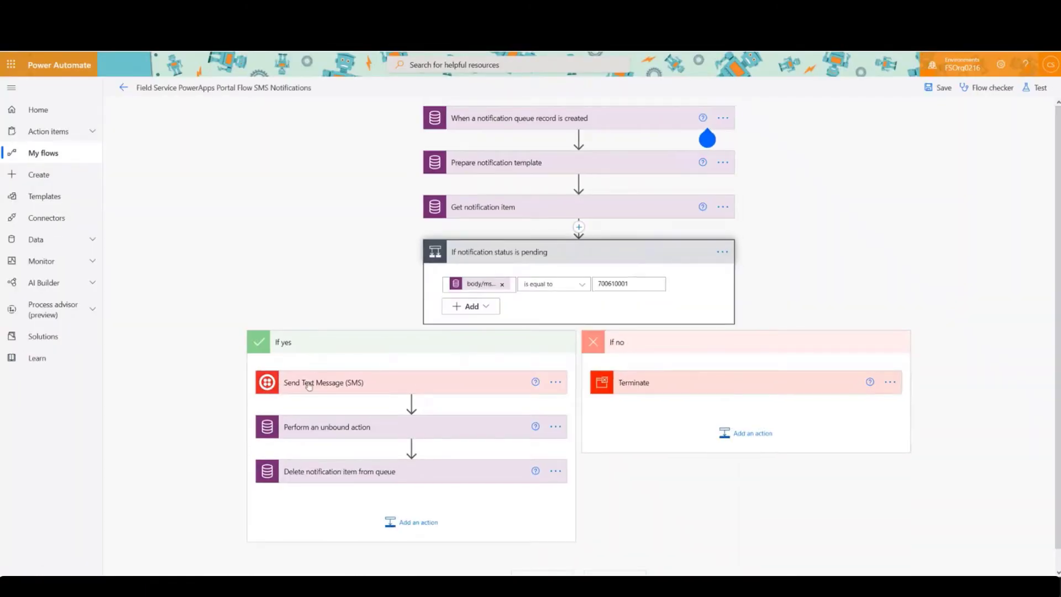
left_click(462, 380)
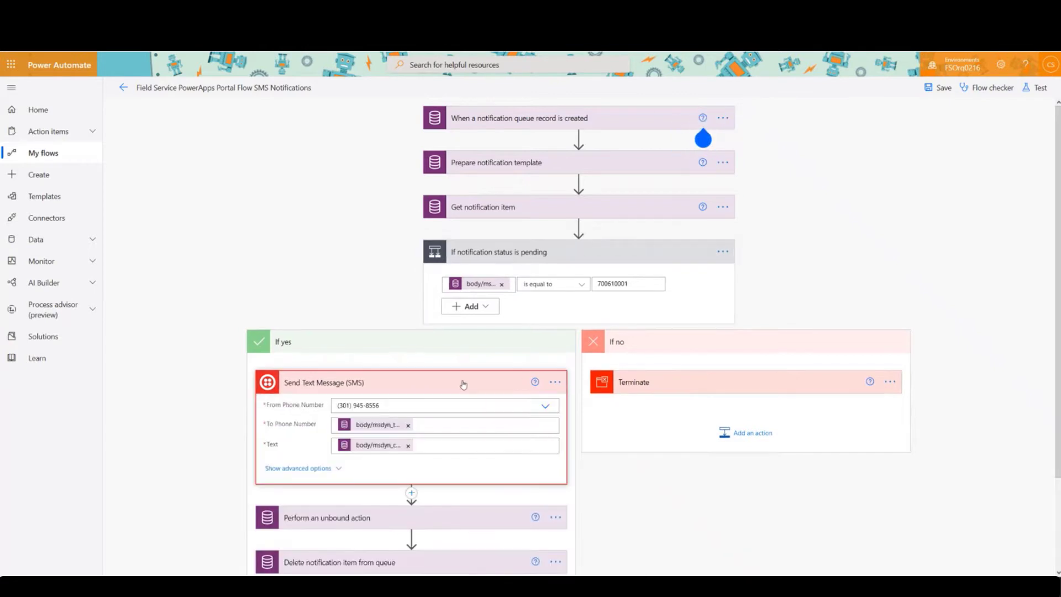
left_click(556, 382)
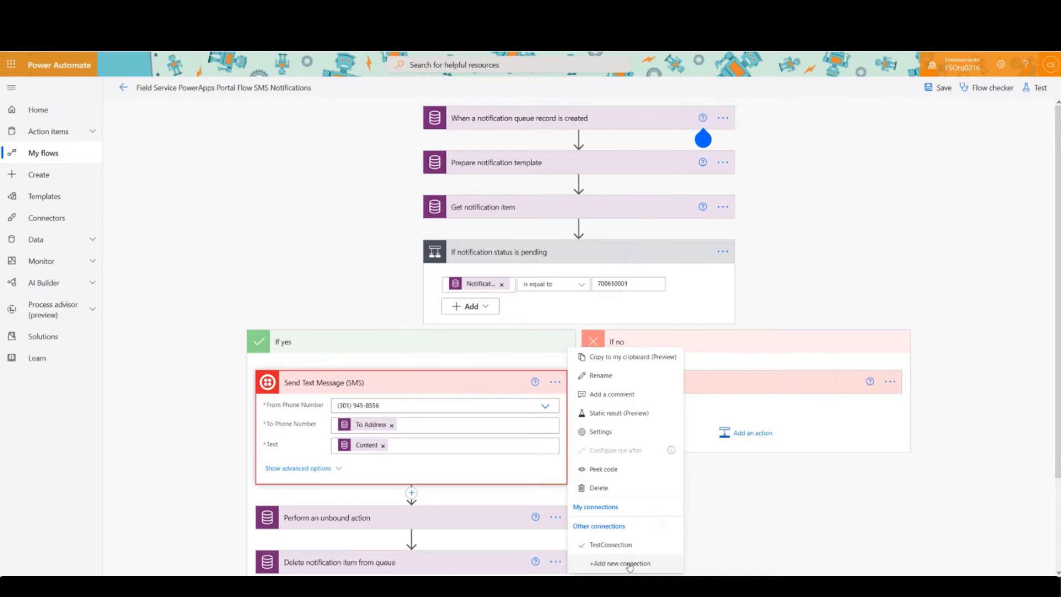
left_click(246, 253)
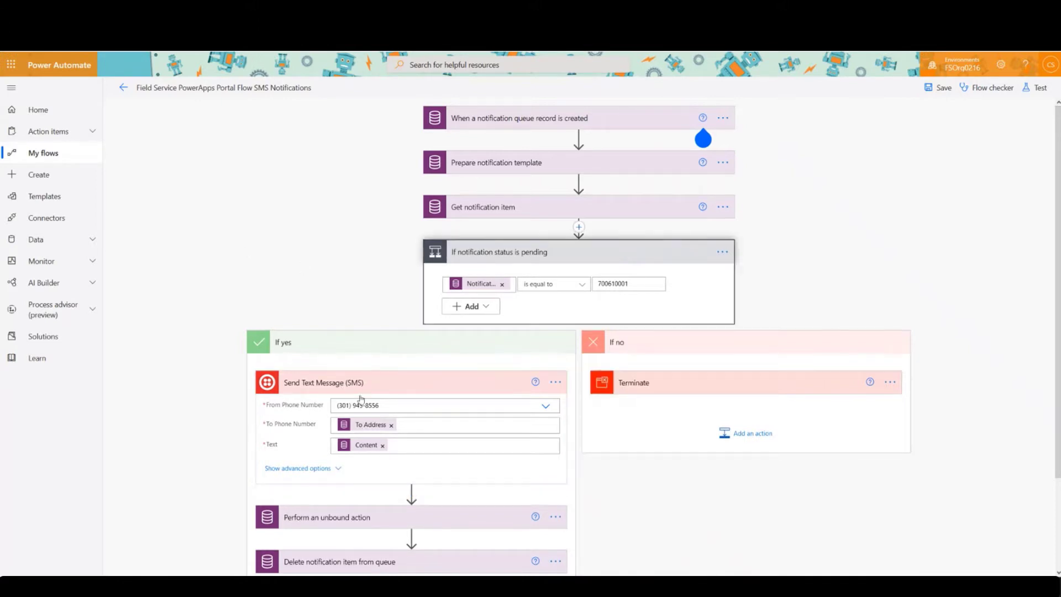
left_click(361, 339)
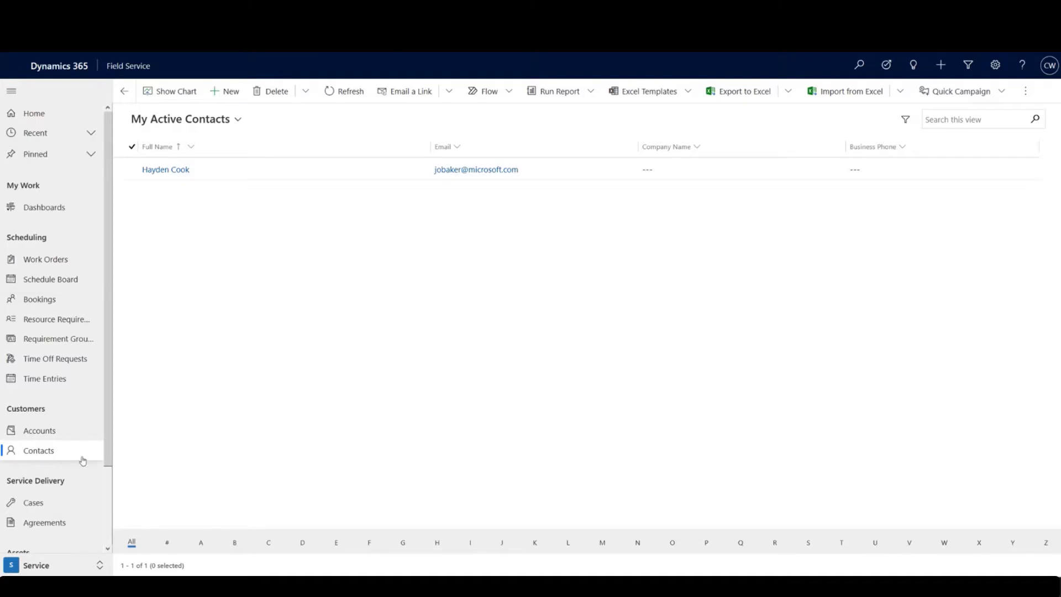
Step: Open the Contoso Cable Customer Portal record from the Customer Portal settings of Field Service
left_click(64, 565)
left_click(61, 528)
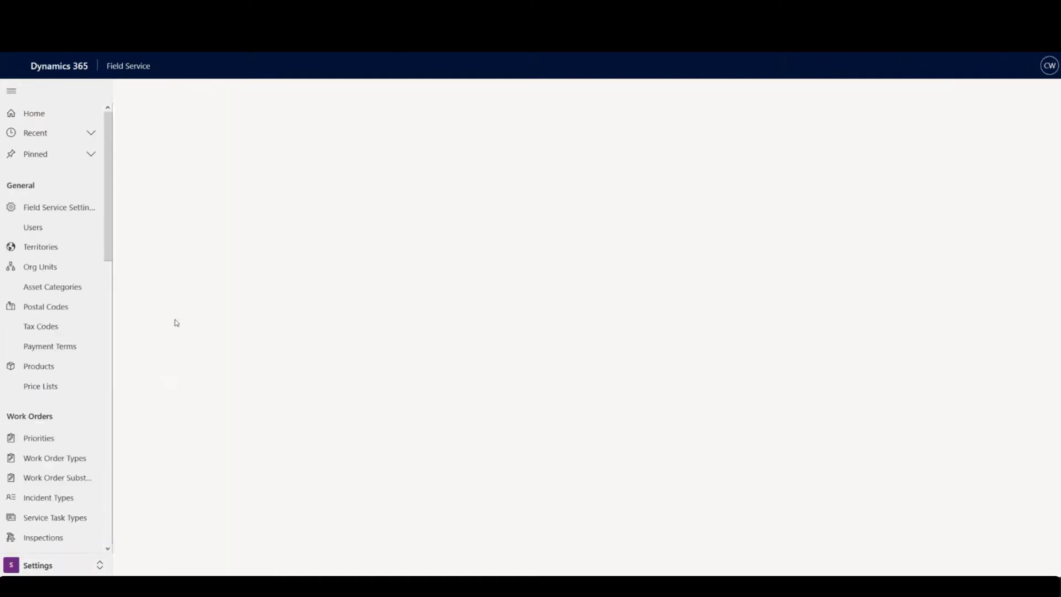
scroll(76, 301, "down", 15)
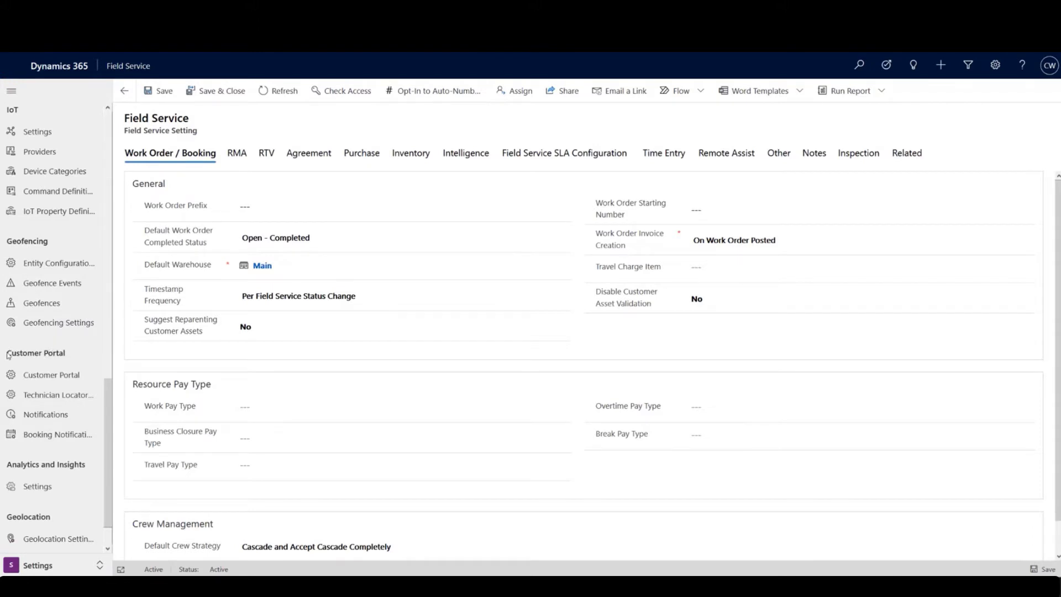
left_click_drag(9, 356, 64, 353)
left_click(40, 353)
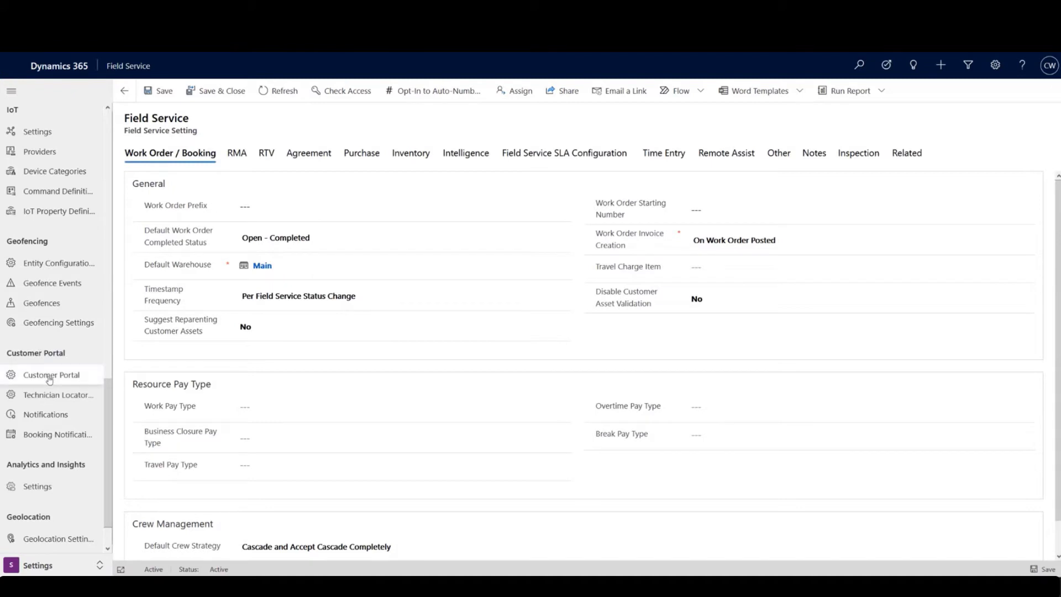
left_click(49, 378)
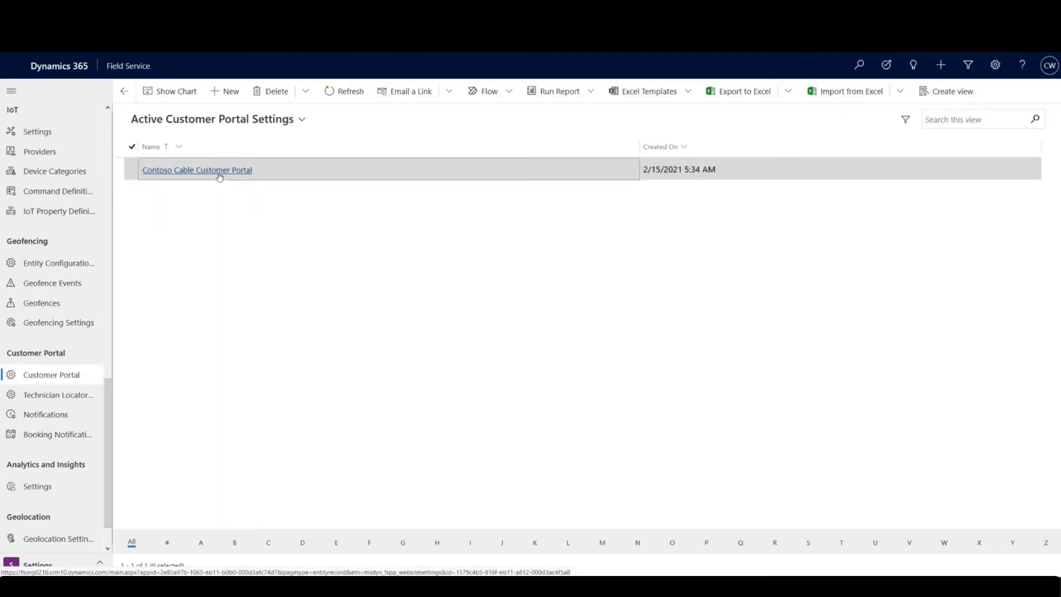
left_click(197, 169)
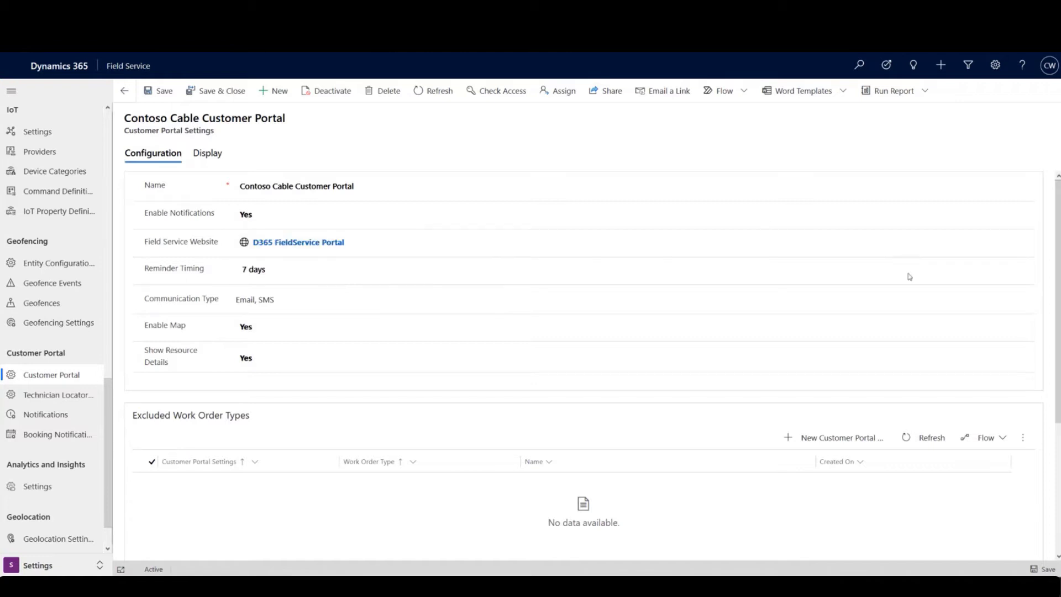
Step: Review the reminder timing choices and the communication type setting of the customer portal without changing them
left_click(1026, 270)
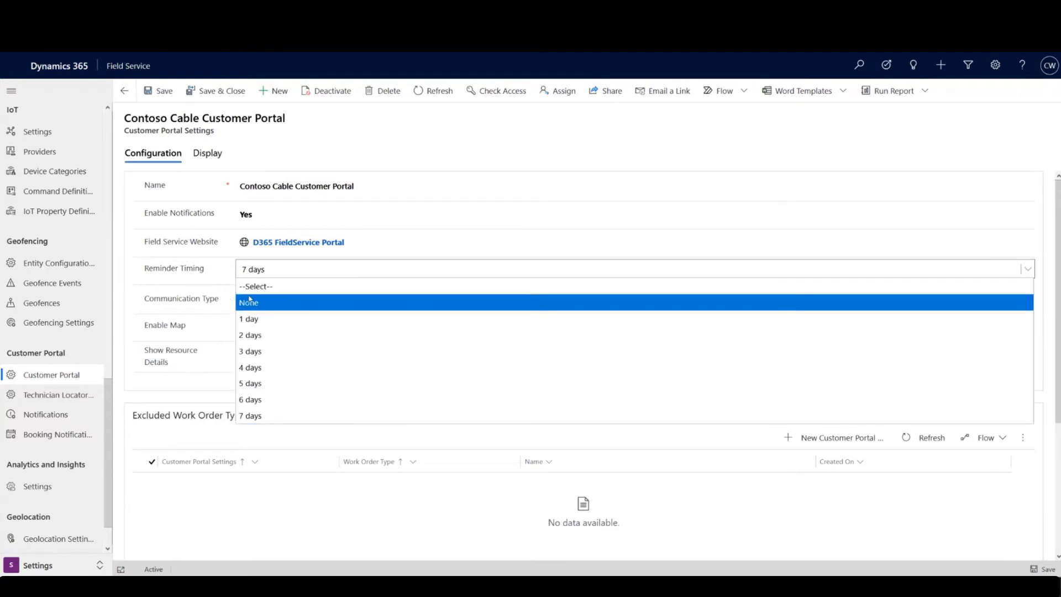
left_click(211, 269)
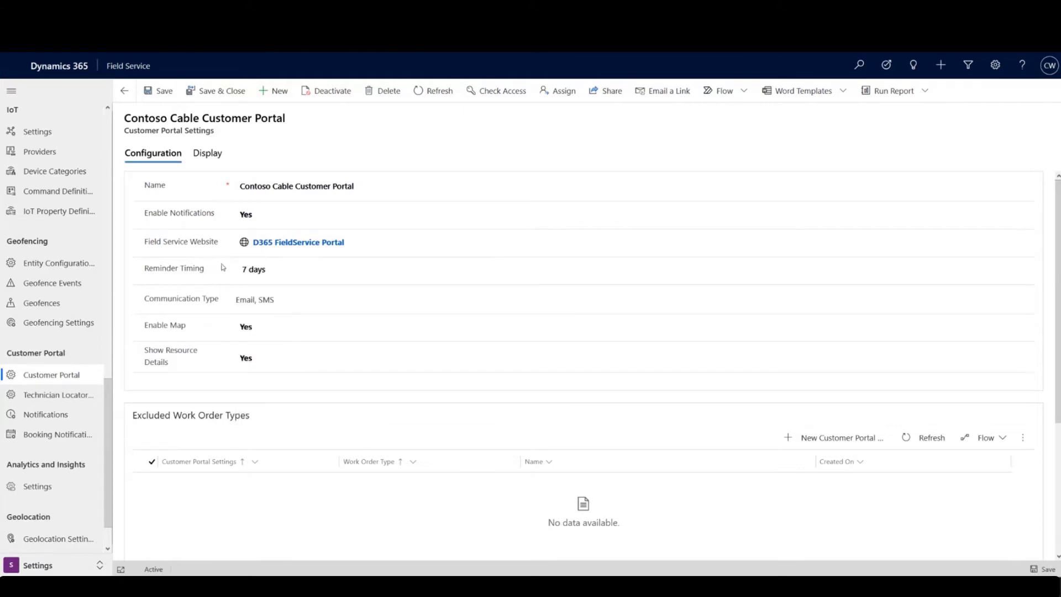
left_click(259, 305)
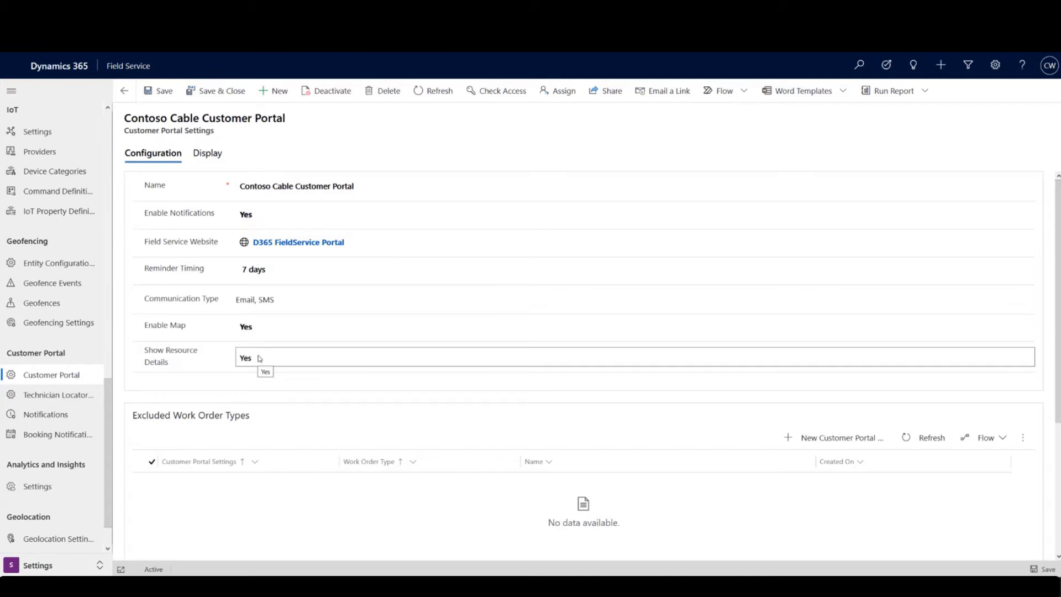
Step: Review the Excluded Work Order Types and Excluded Accounts sections of the customer portal's configuration
scroll(226, 342, "down", 3)
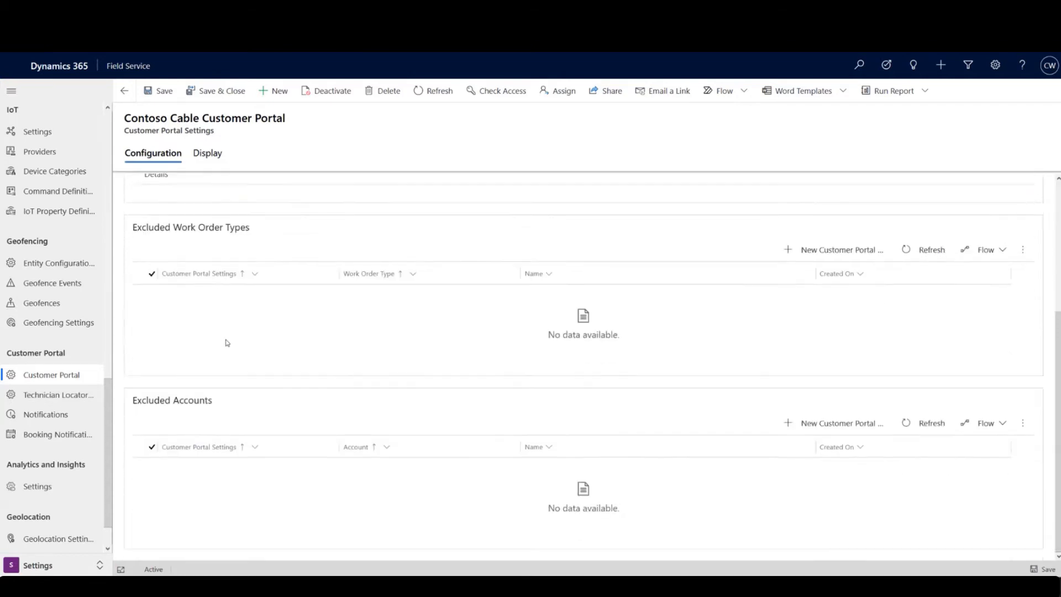
left_click_drag(273, 227, 121, 234)
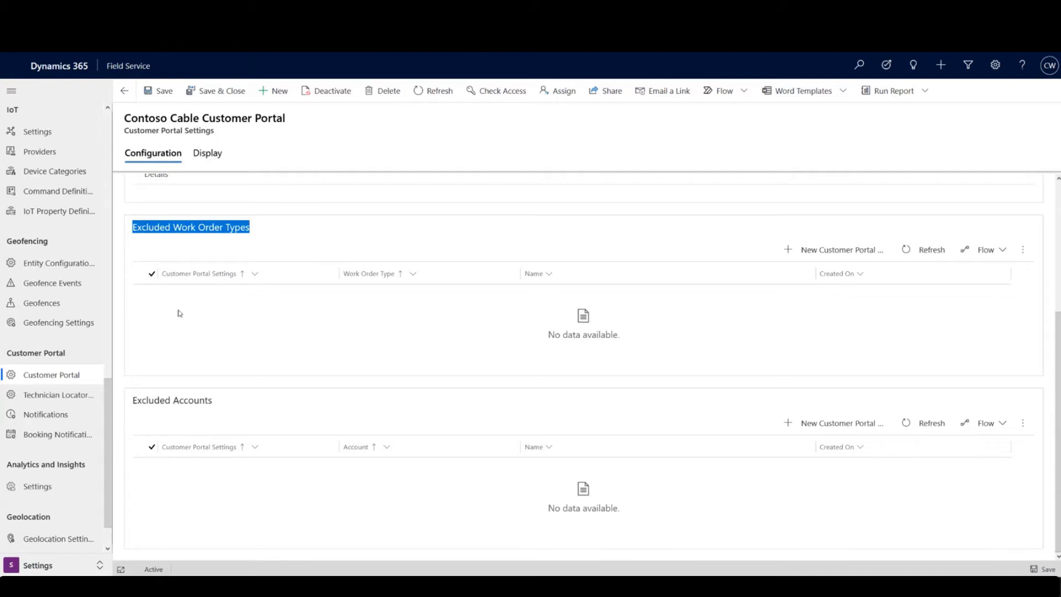
left_click_drag(226, 405, 130, 404)
left_click(193, 400)
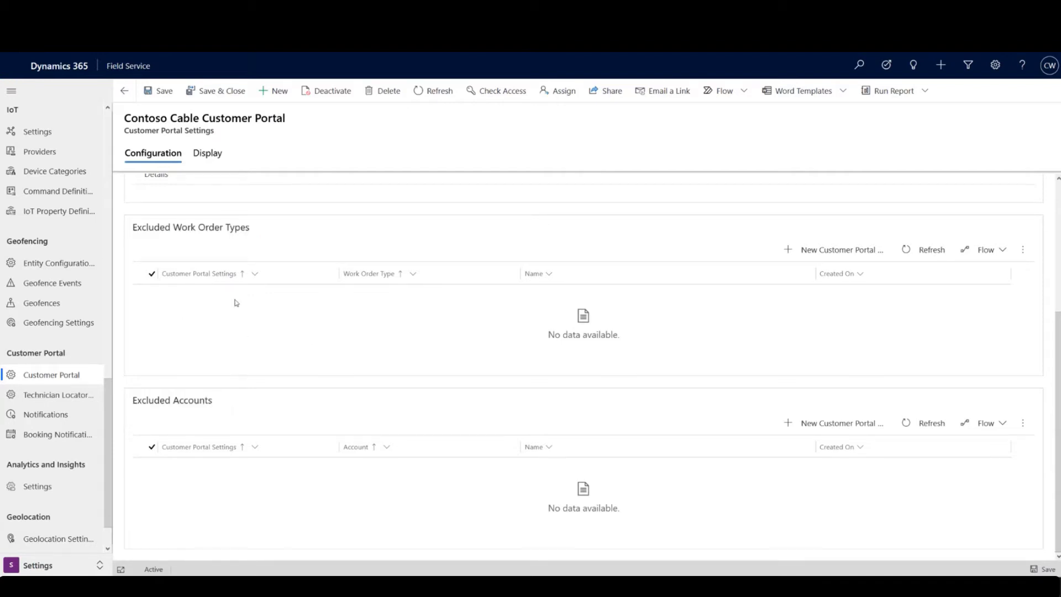
left_click_drag(251, 228, 131, 228)
left_click(223, 224)
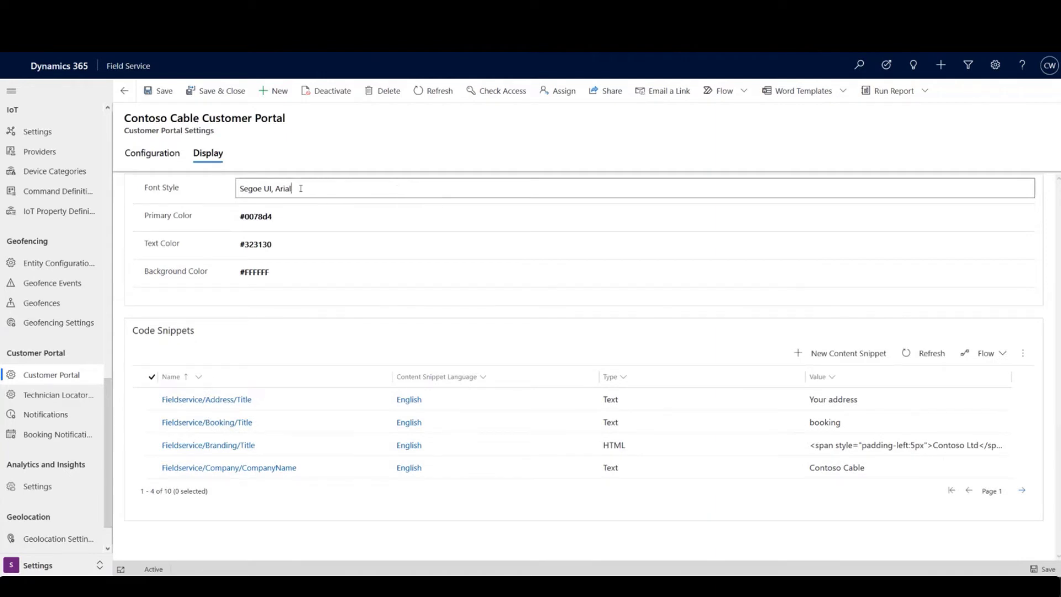
Step: Review the customer portal's display settings for font style, colors and code snippets without changing them
left_click_drag(295, 189, 238, 188)
left_click(289, 216)
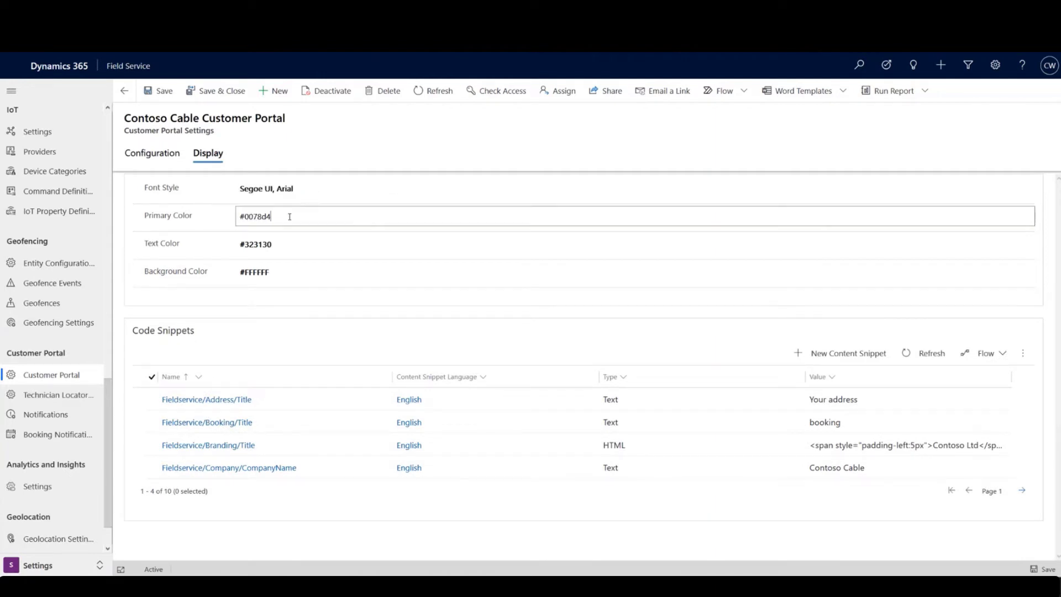
left_click(303, 273)
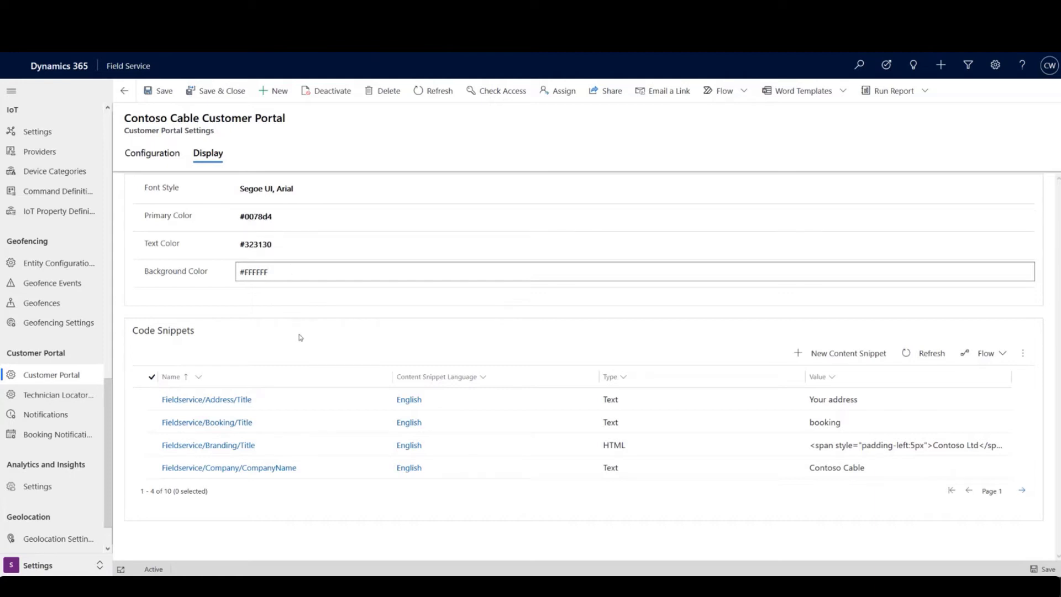
left_click_drag(199, 335, 133, 334)
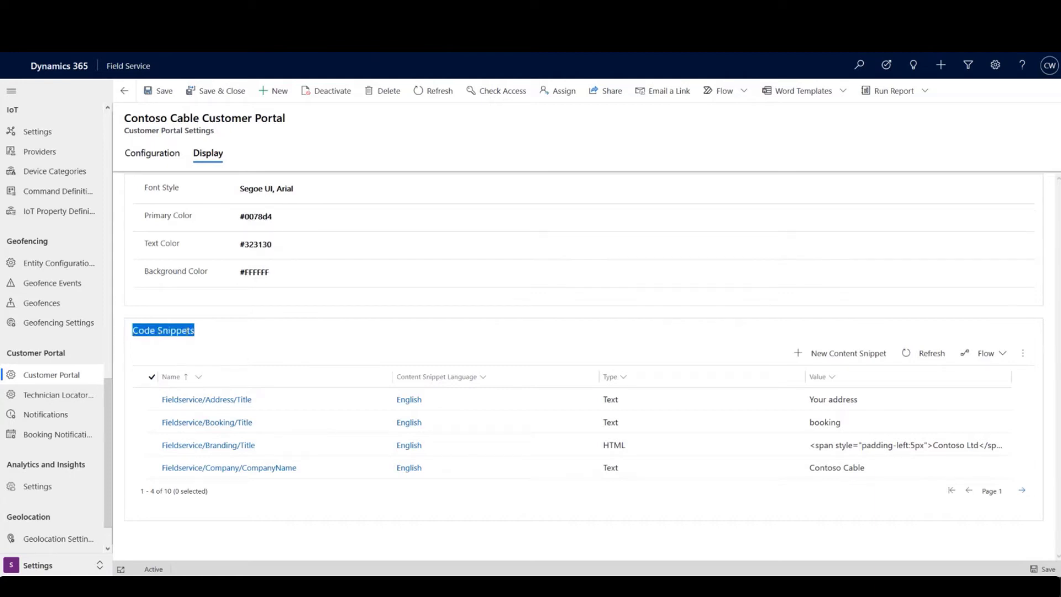
left_click_drag(206, 335, 133, 335)
left_click(251, 339)
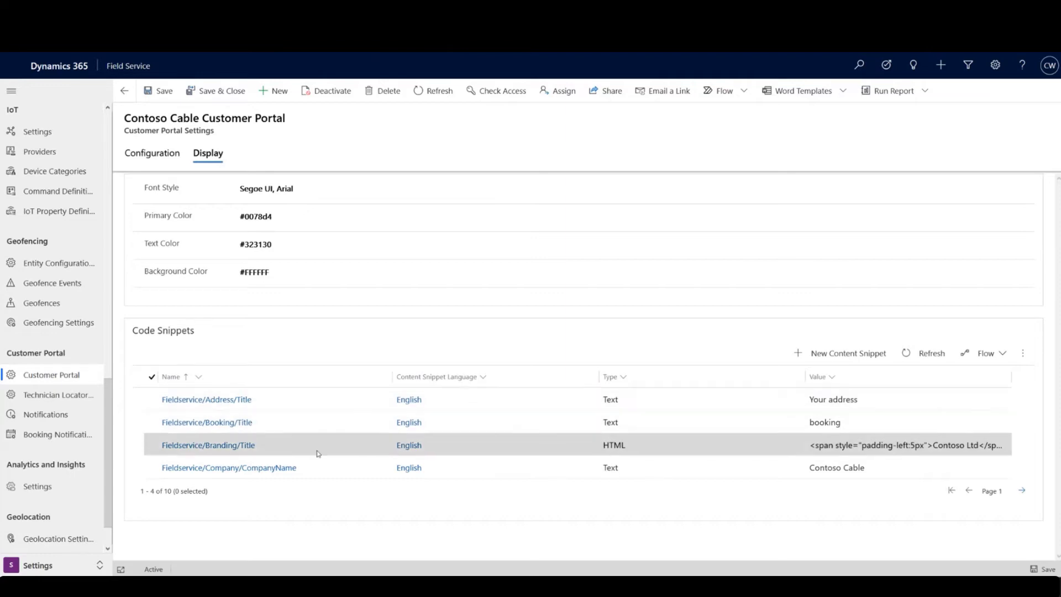
Step: Open the Fieldservice/Booking/Title content snippet, examine its value, and return to the portal's display settings
left_click(824, 429)
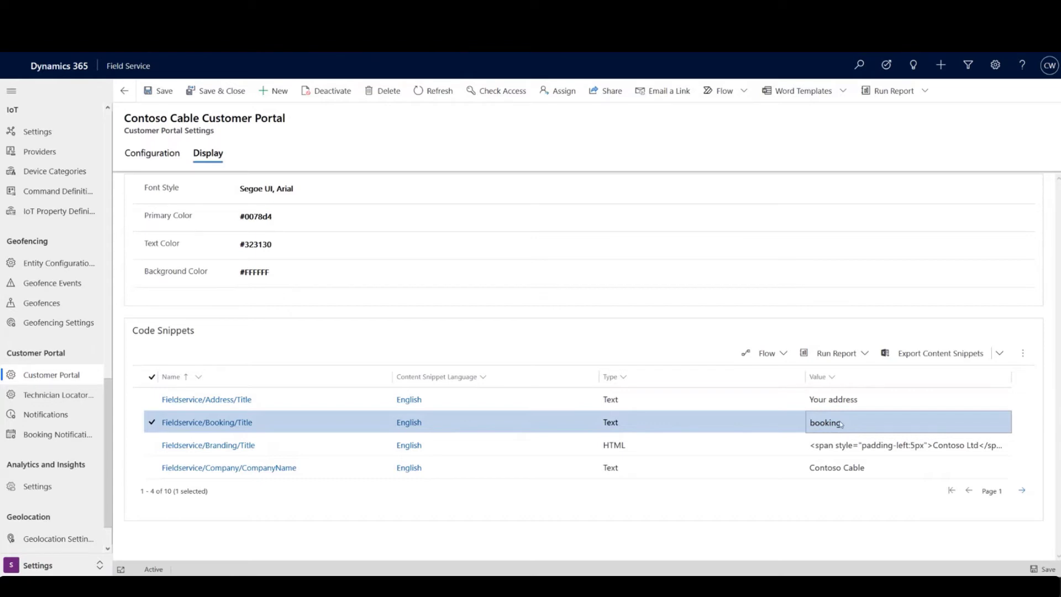
left_click(345, 424)
double_click(343, 425)
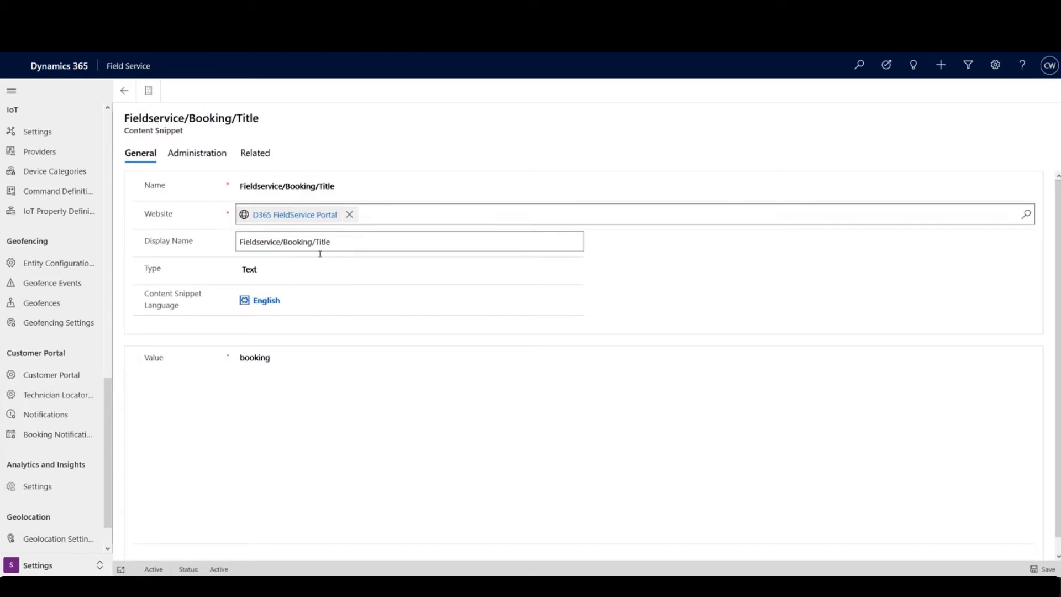
left_click(323, 359)
left_click_drag(323, 360, 219, 359)
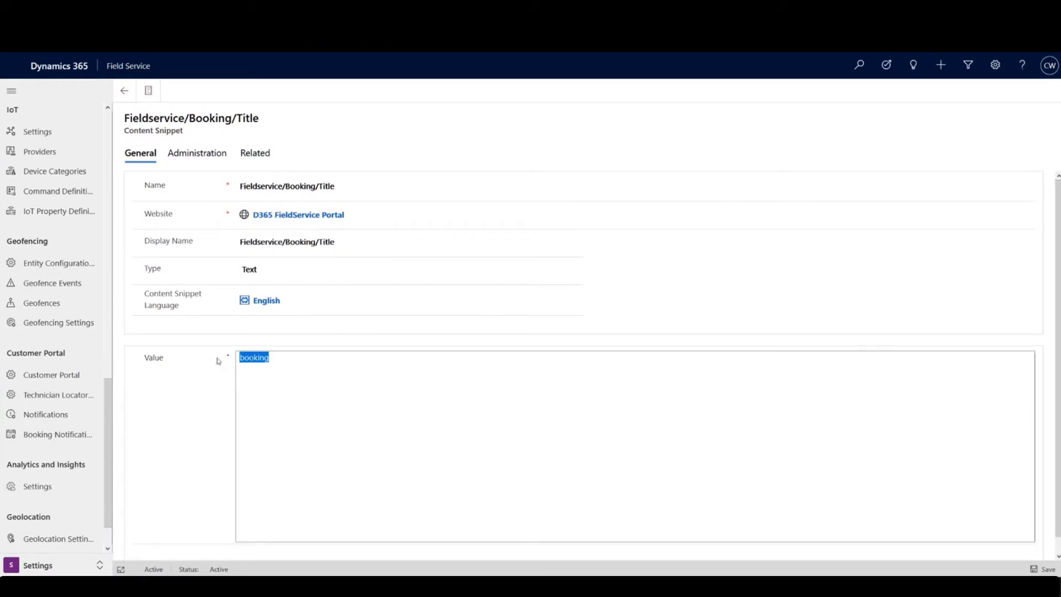
left_click(287, 360)
left_click(124, 91)
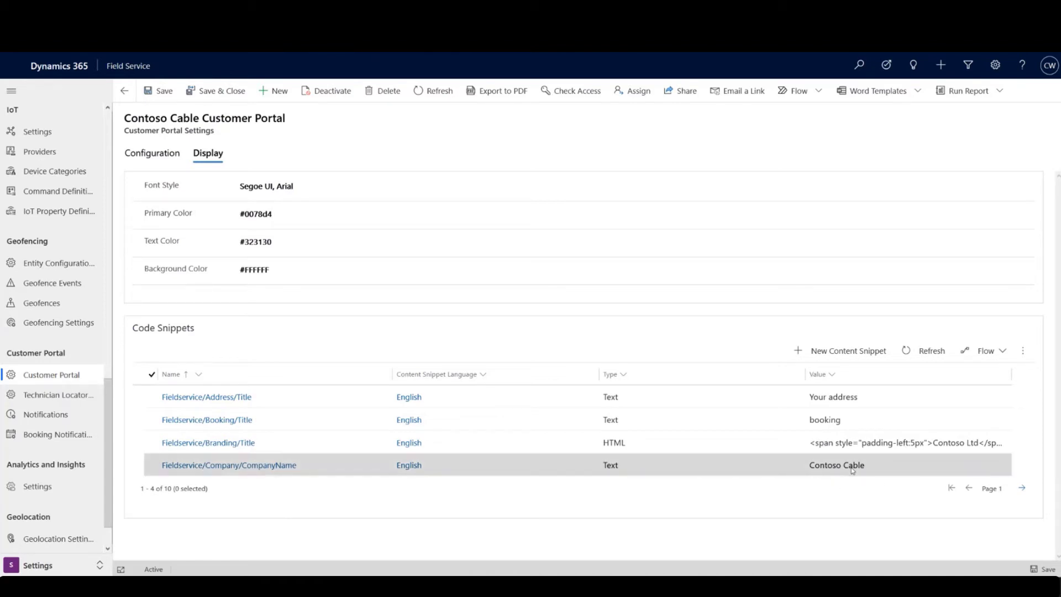
Step: Look through the remaining pages of code snippets, examine the Mobile Header snippet's HTML value, and return to the portal record
left_click(1021, 487)
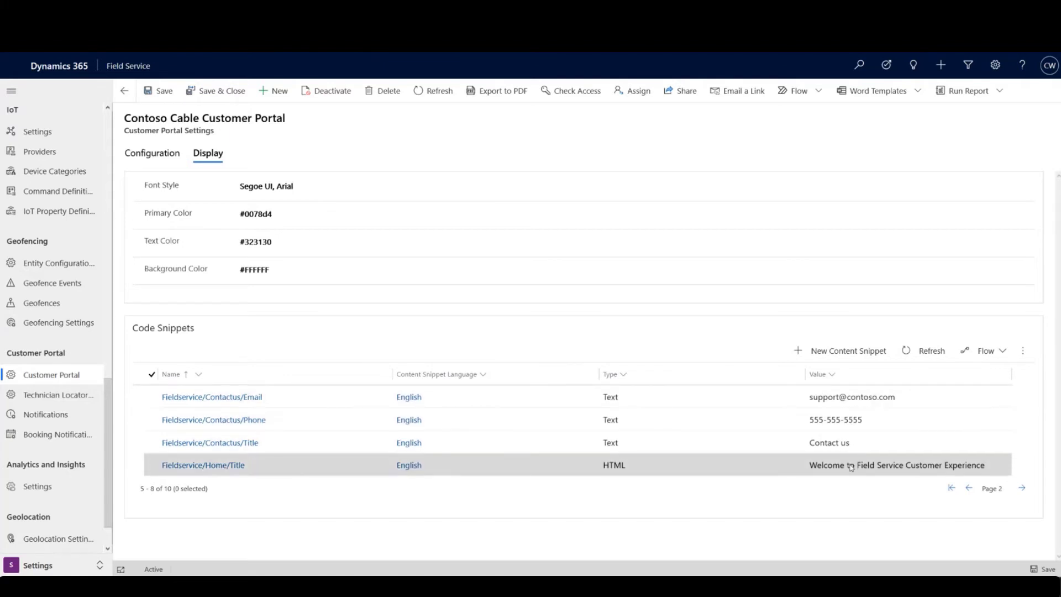
left_click(1021, 488)
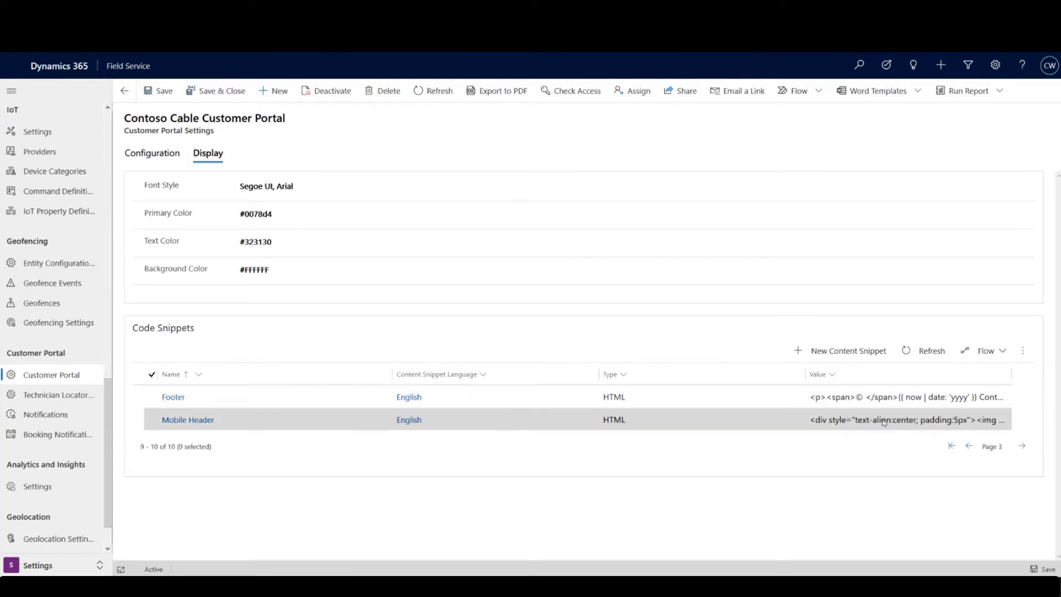
double_click(775, 422)
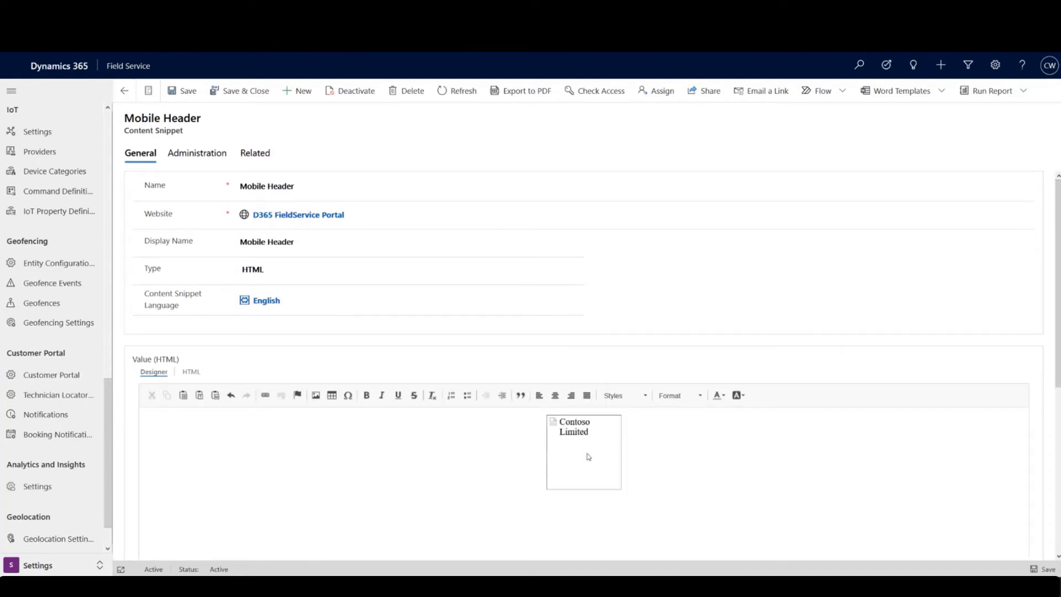
left_click(124, 90)
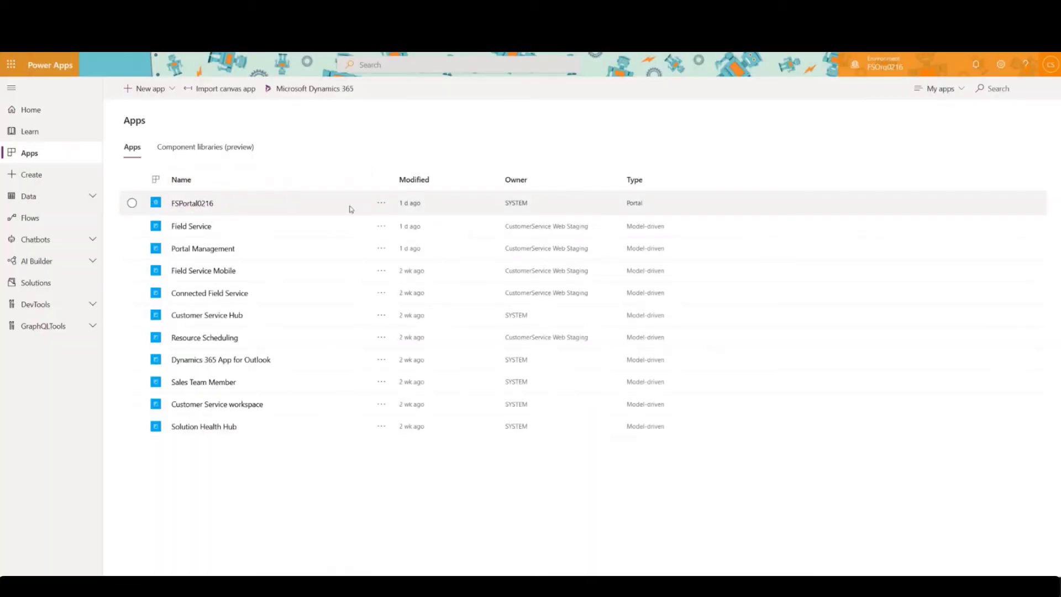
Step: In Power Apps, open the FSPortal0216 portal for editing and show its FieldService page
left_click(379, 207)
left_click(380, 221)
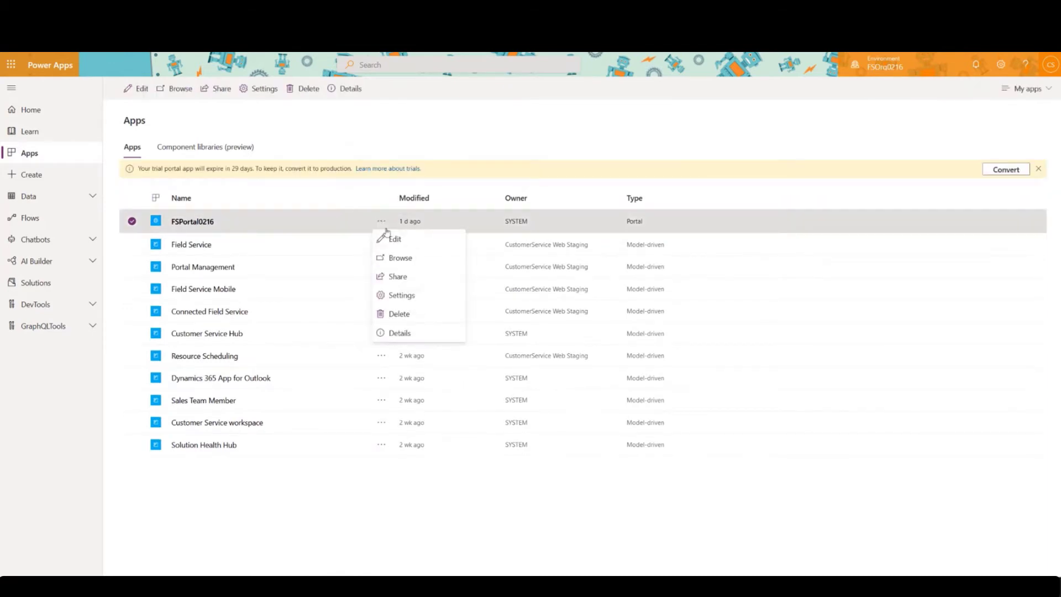
left_click(409, 240)
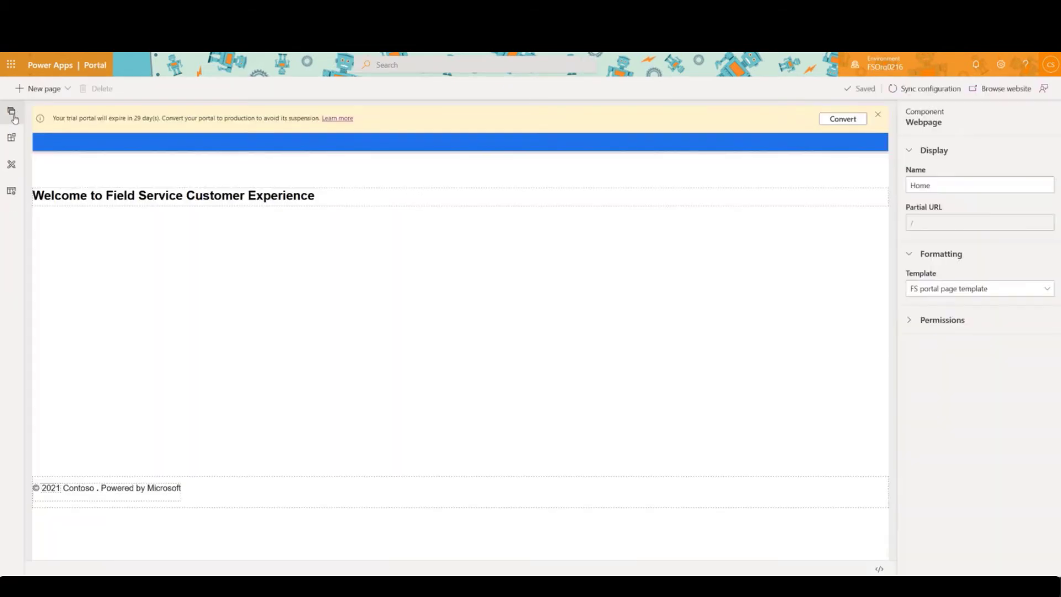
left_click(98, 160)
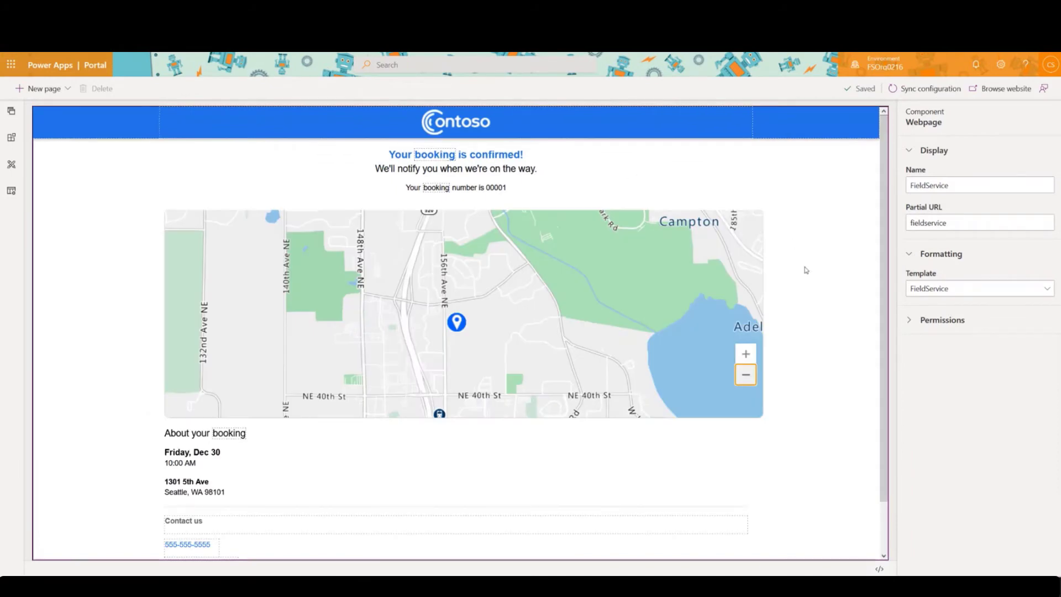
Step: Examine where the booking and contact content snippets are used on the FieldService page
scroll(802, 273, "down", 1)
scroll(802, 272, "up", 1)
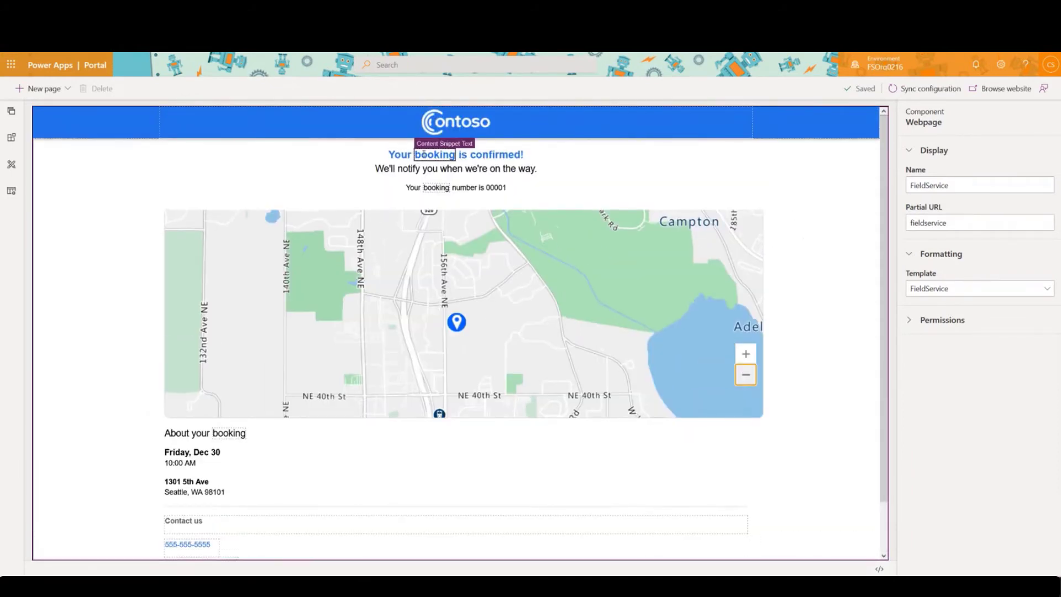
left_click(435, 154)
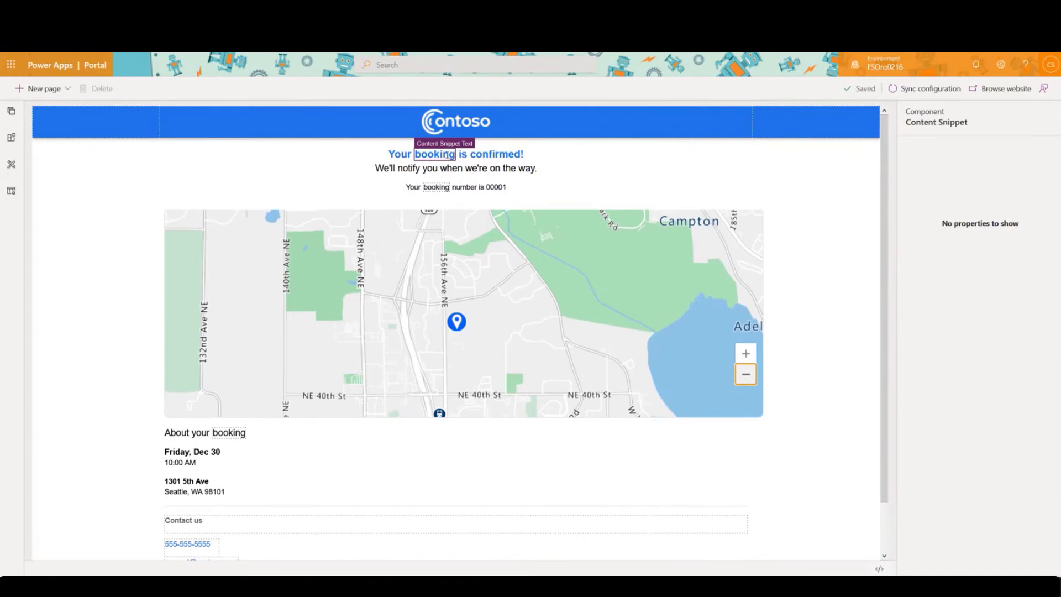
left_click_drag(448, 155, 421, 155)
left_click(430, 155)
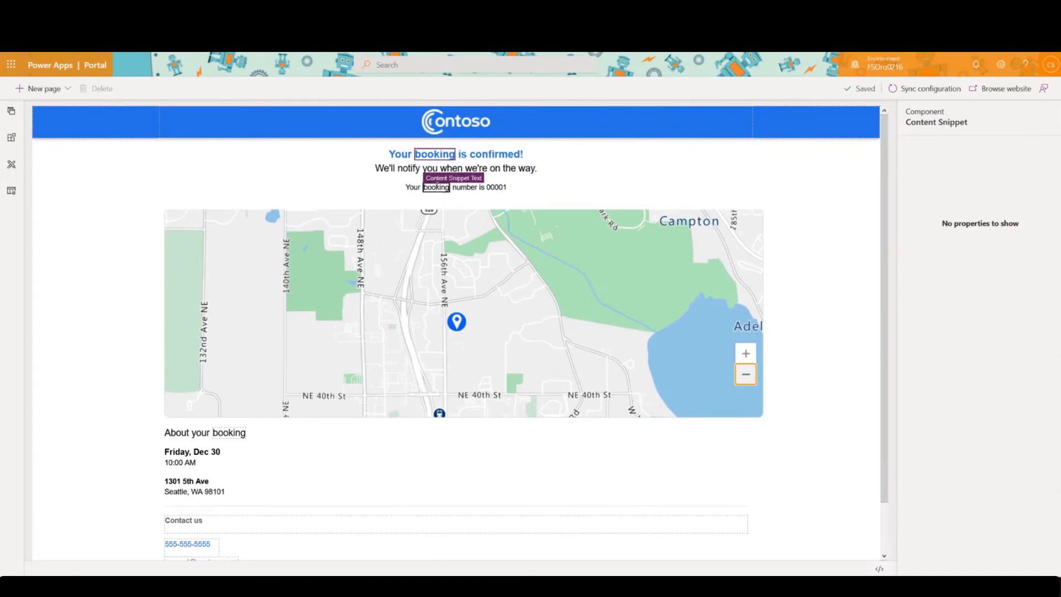
scroll(123, 339, "down", 1)
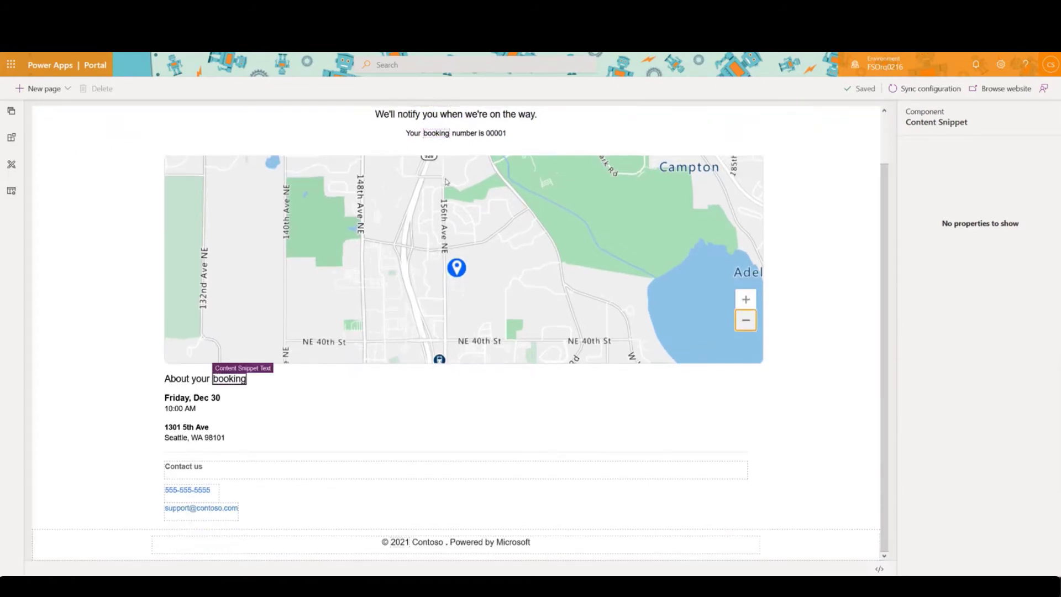
scroll(447, 181, "up", 1)
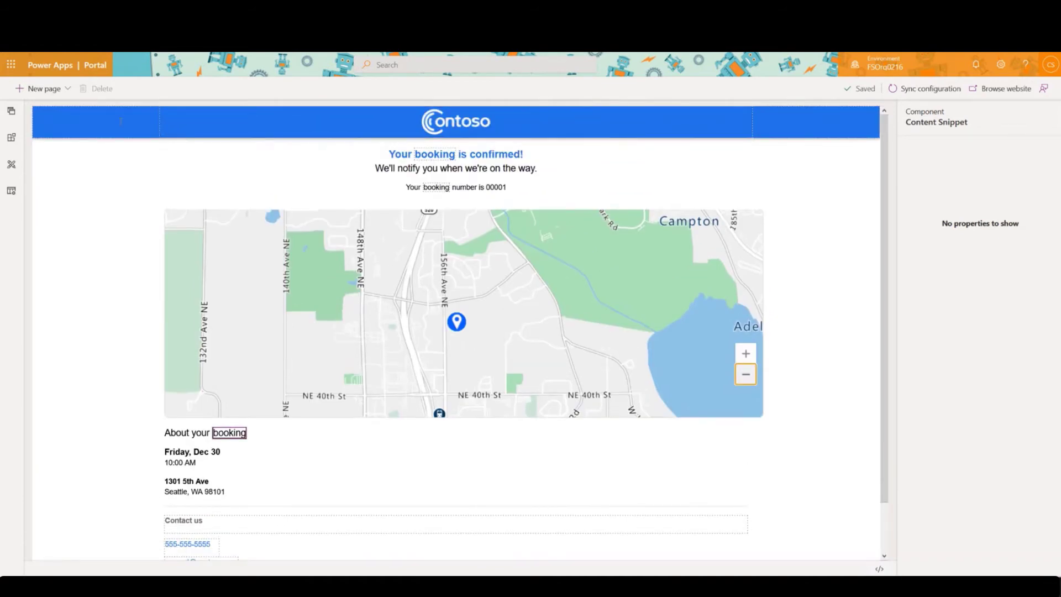
scroll(148, 373, "down", 1)
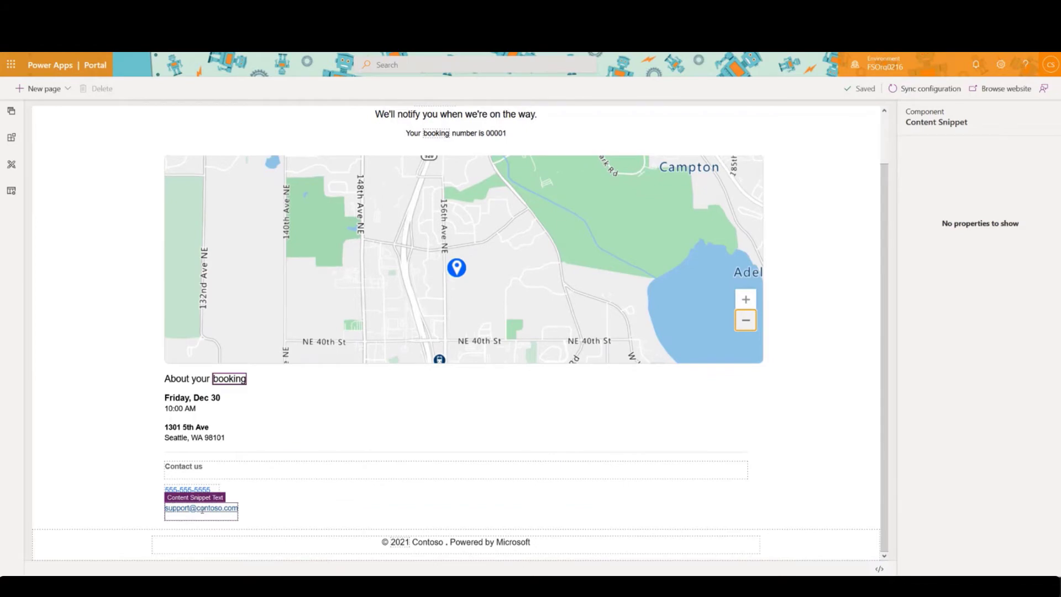
scroll(210, 505, "up", 1)
Step: Inspect the header logo's image upload option on the FieldService page, leaving the file selection without choosing an image
left_click(469, 133)
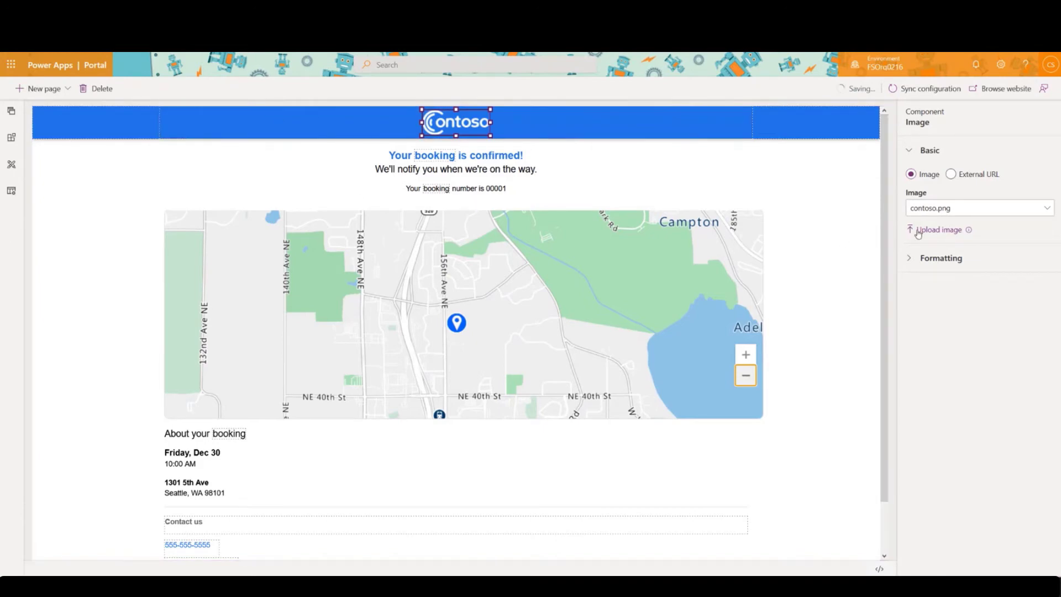
left_click(937, 234)
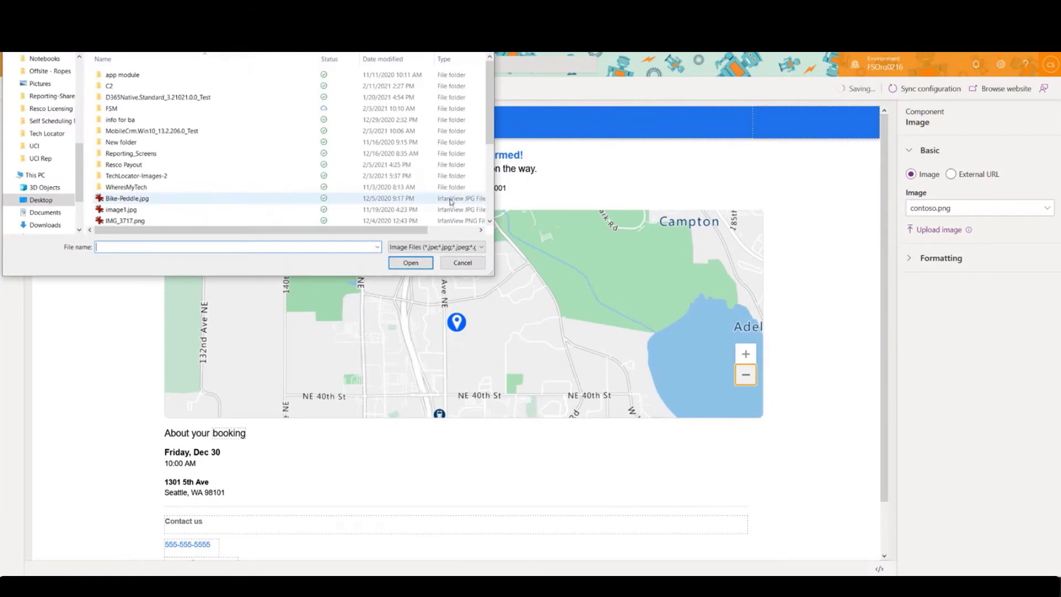
left_click(477, 263)
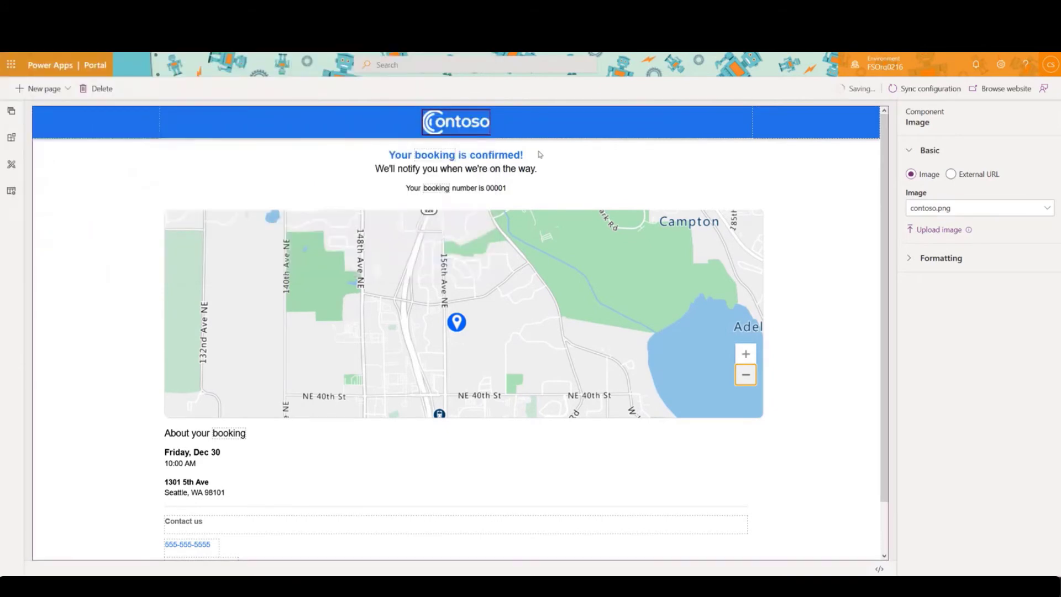
scroll(480, 473, "down", 1)
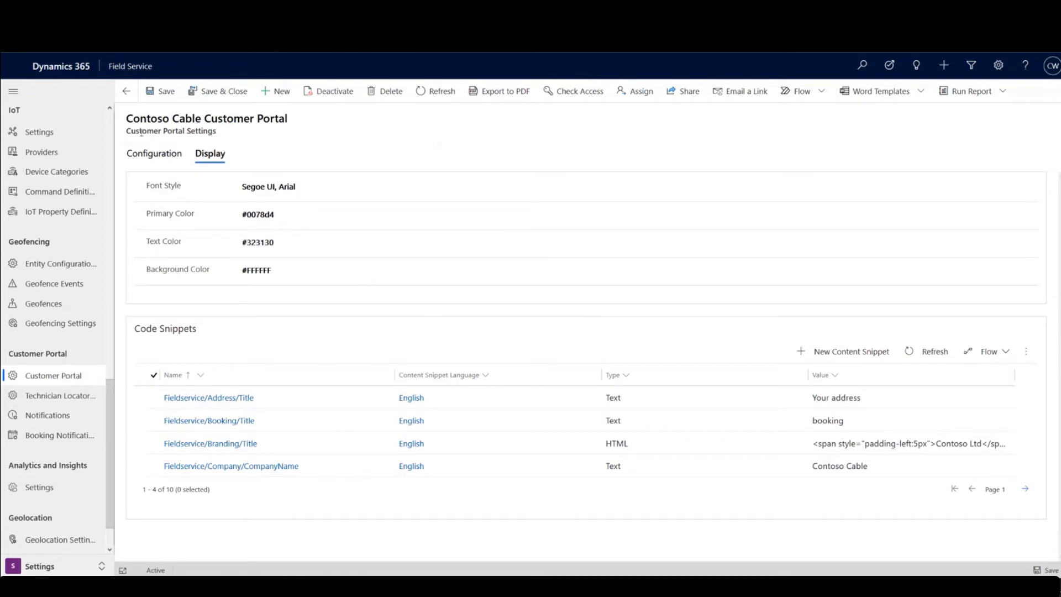
Step: Back in Dynamics 365 Field Service, leave the customer portal record and open the Contacts list in the Service area
left_click(126, 94)
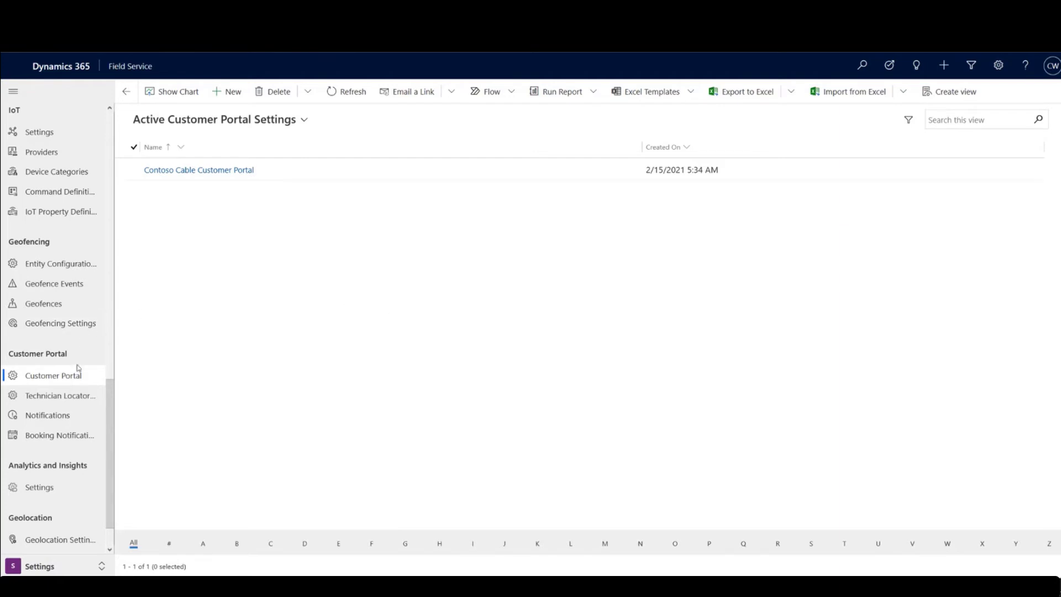
left_click(60, 566)
left_click(55, 451)
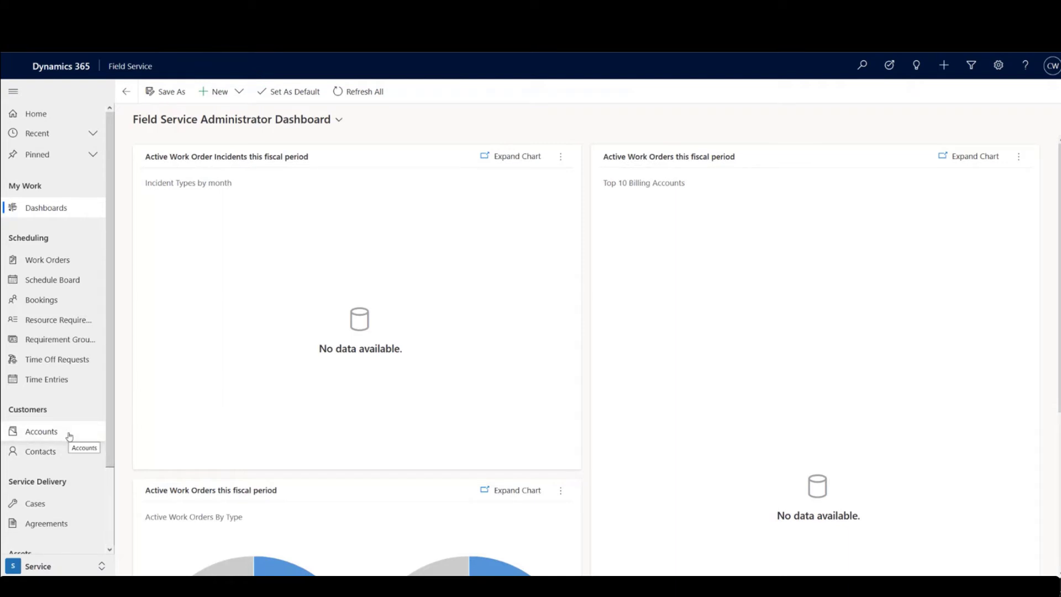
left_click(70, 456)
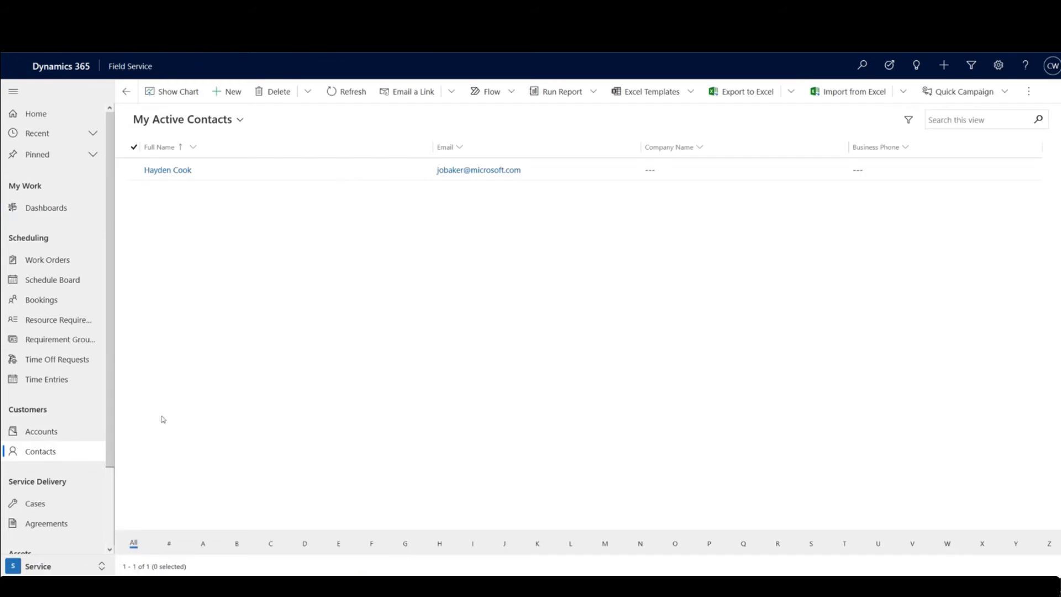
Step: Open the existing contact, review its contact information including email and mobile phone, and return to the contacts list
double_click(240, 169)
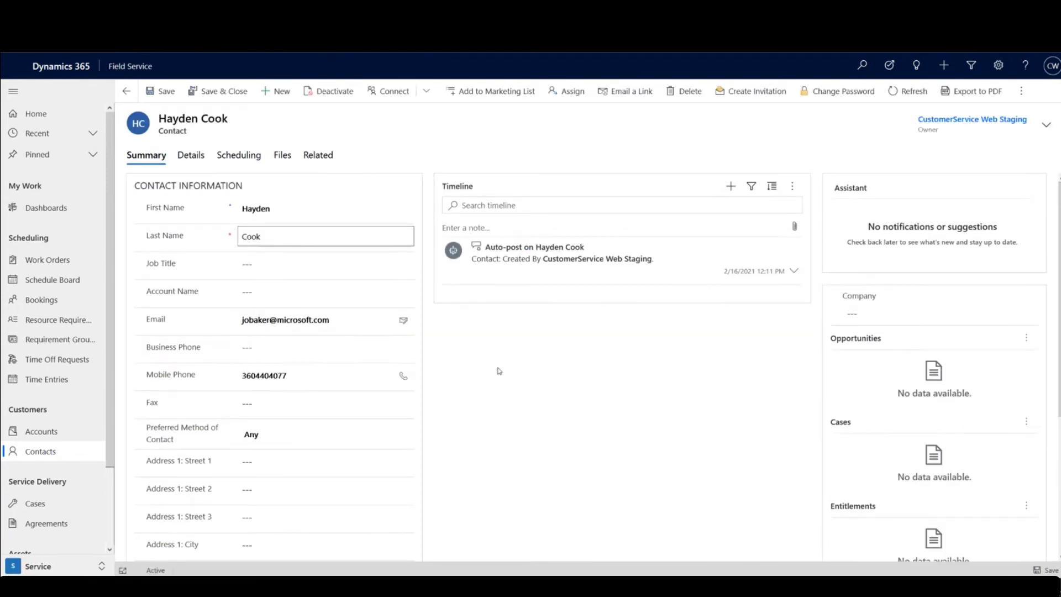
scroll(497, 369, "down", 2)
scroll(498, 369, "up", 2)
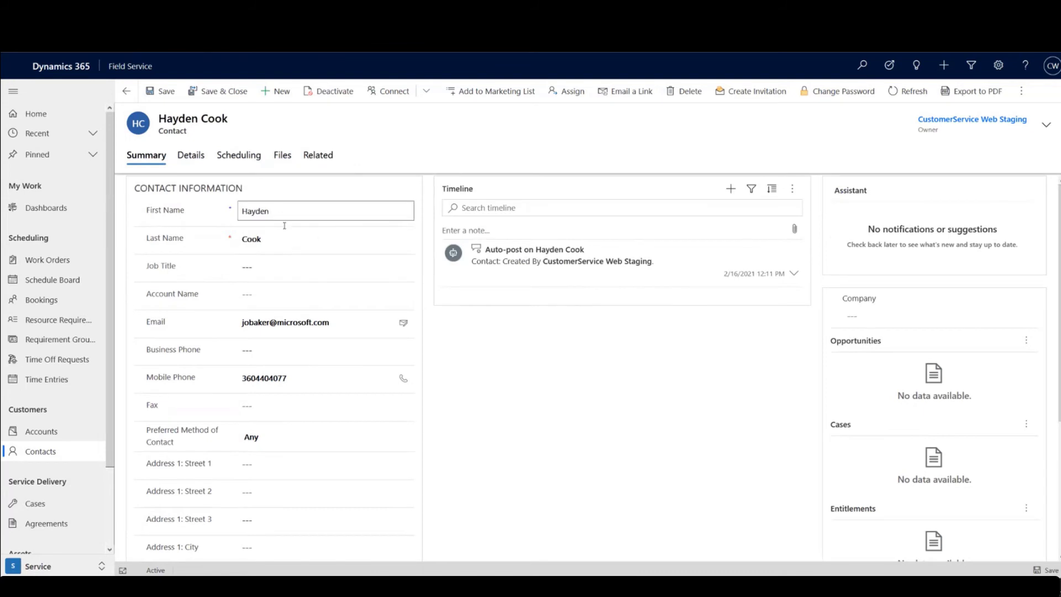
left_click(126, 92)
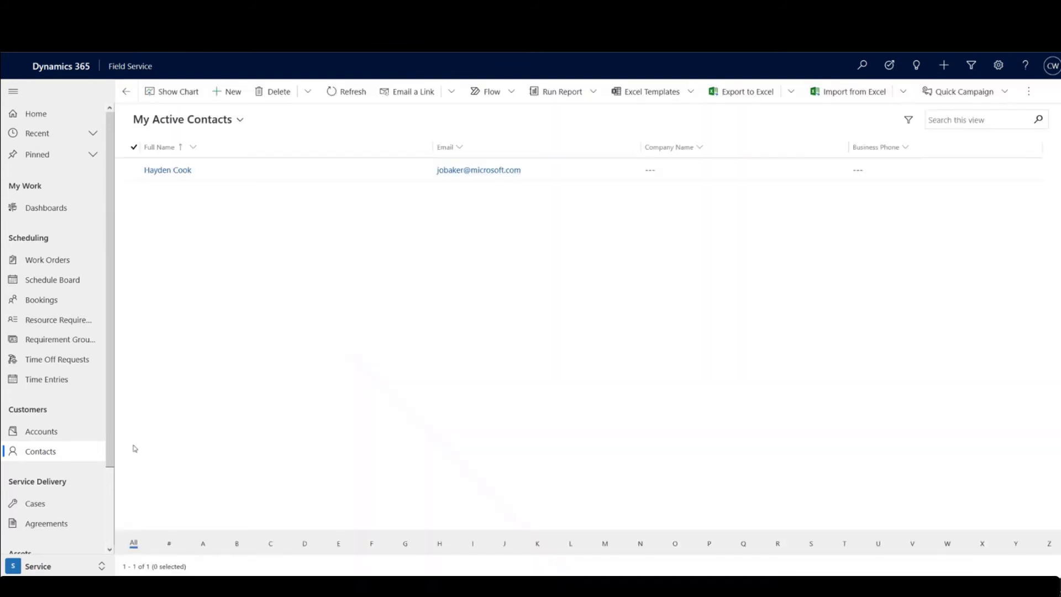
Step: Open the Contoso, Ltd. account from the Accounts list and review its account information, address and primary contact
left_click(61, 433)
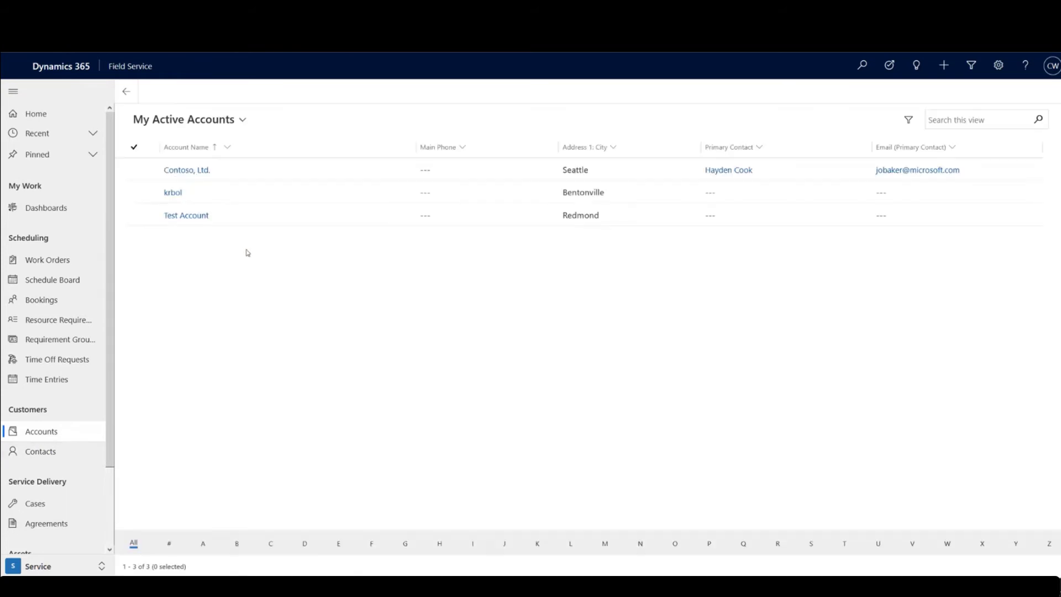
double_click(257, 175)
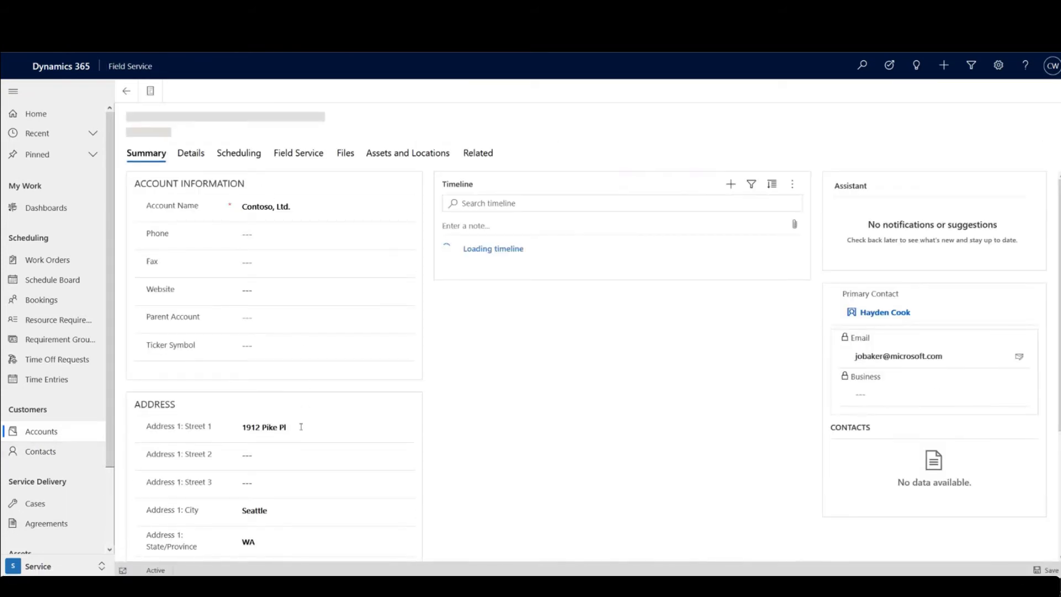
scroll(319, 432, "down", 3)
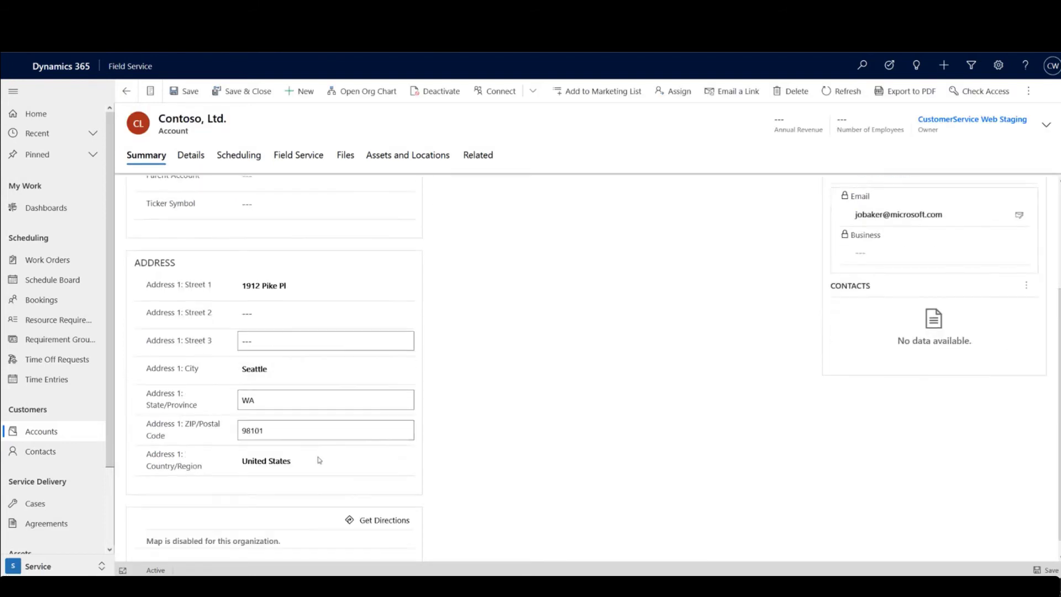
scroll(340, 393, "up", 3)
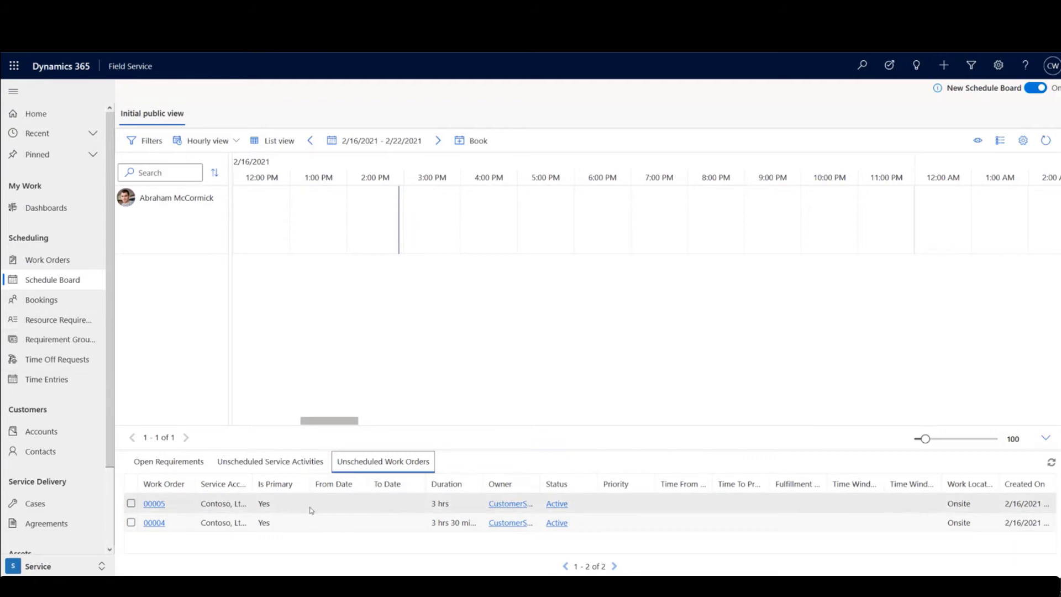
Step: Schedule the 3-hour unscheduled Contoso, Ltd. work order for the technician at 5:45 PM on 2/16/2021 on the schedule board
left_click_drag(320, 509, 562, 223)
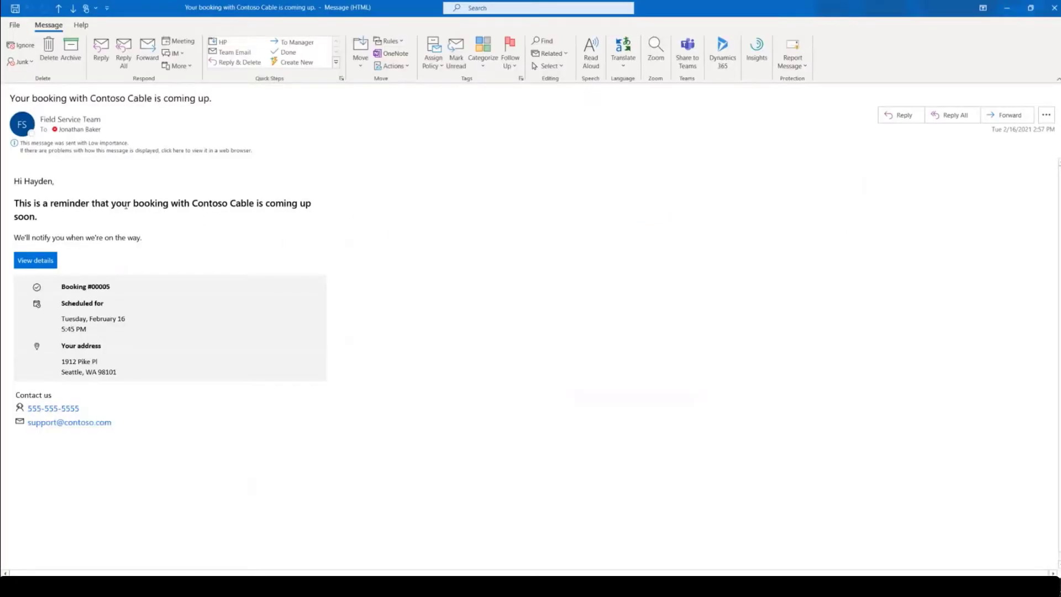
Step: In Outlook, review the booking reminder email's heading, notification text, schedule and address, and open the booking details link
left_click_drag(15, 204, 315, 213)
left_click(250, 204)
left_click(200, 204)
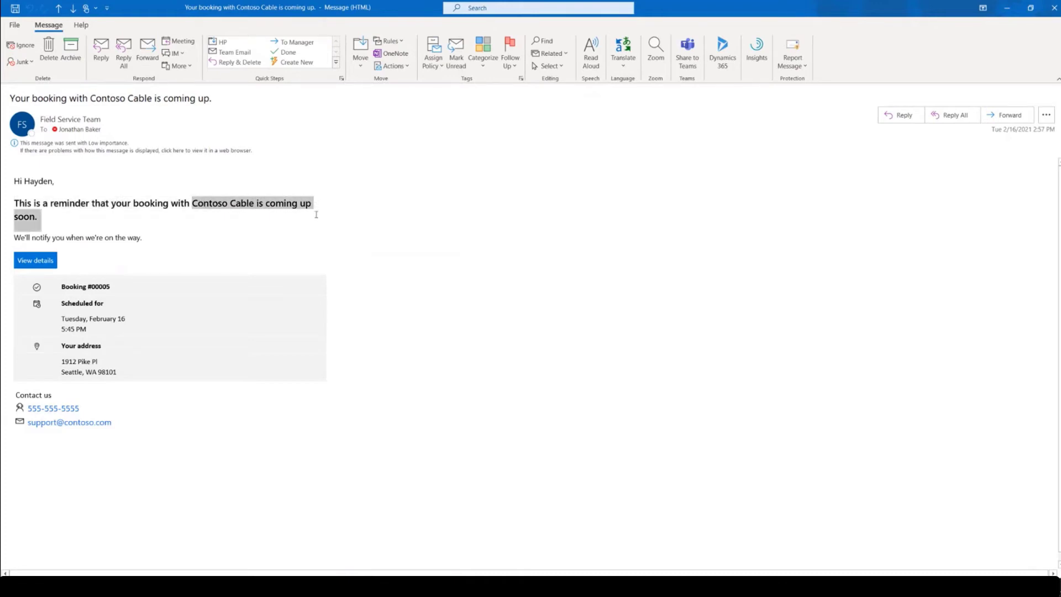
left_click(257, 204)
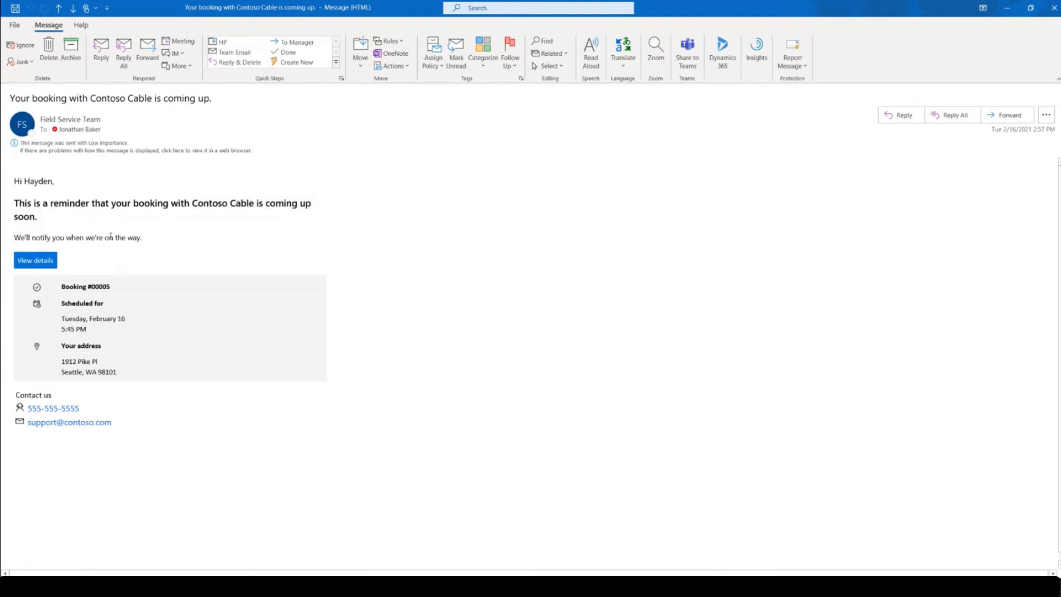
left_click_drag(67, 237, 191, 244)
left_click(102, 291)
left_click_drag(102, 291, 128, 322)
left_click(75, 309)
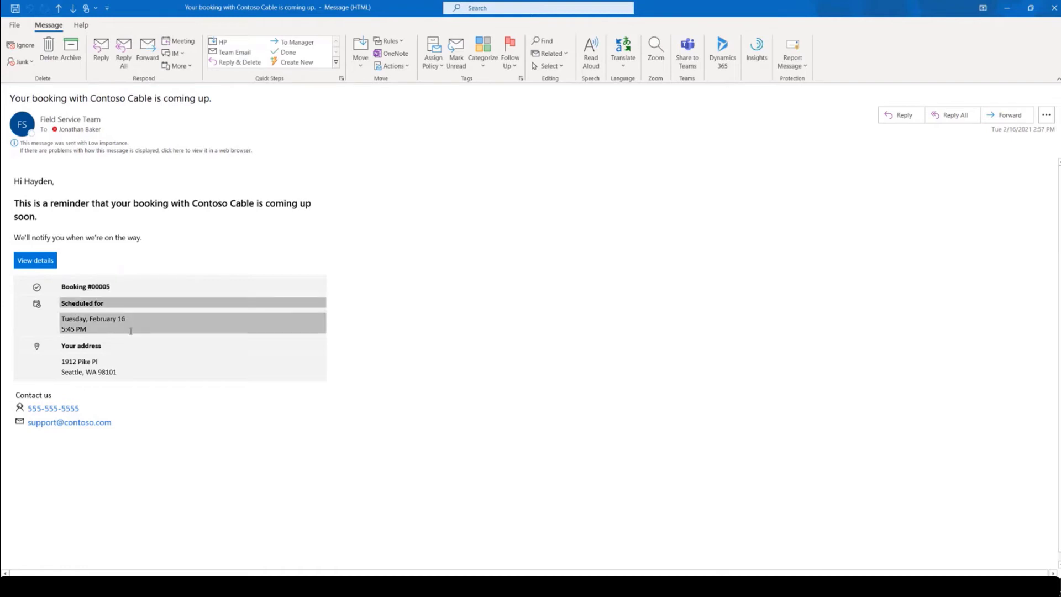
left_click(94, 373)
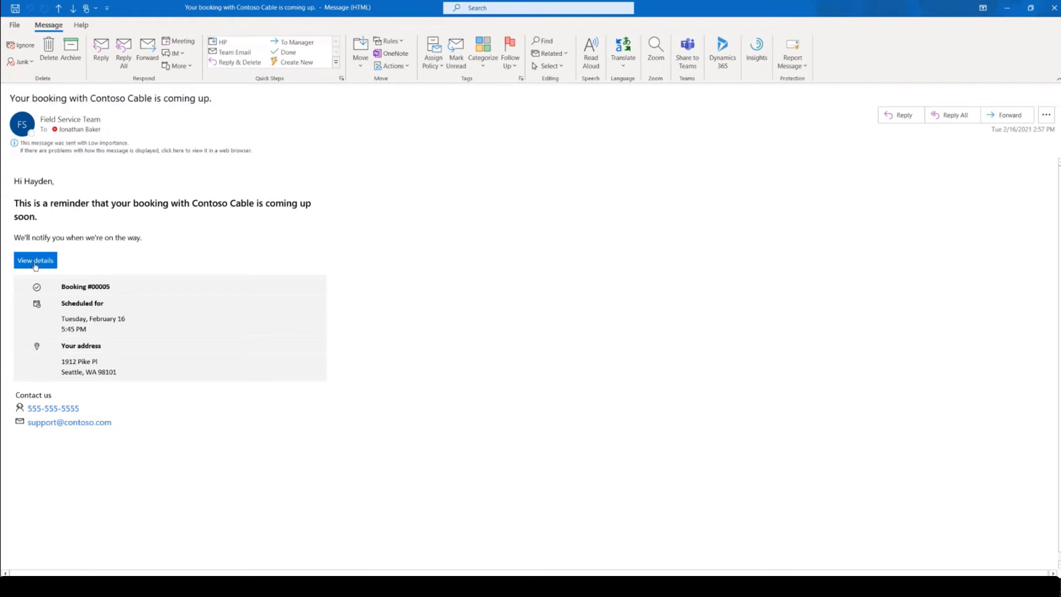
left_click(36, 265)
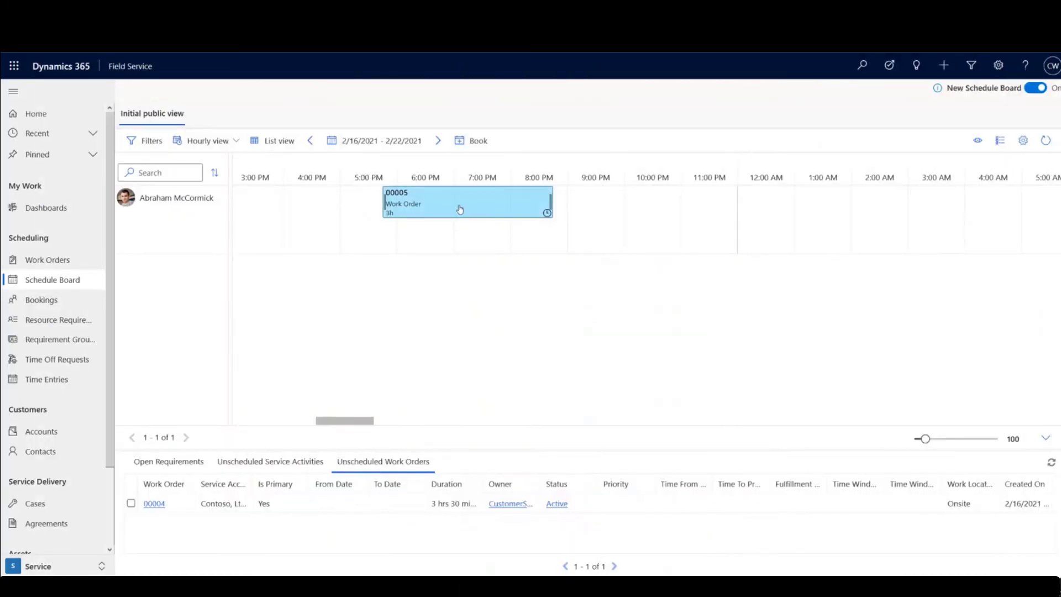
Step: Back in Dynamics 365 Field Service, open the scheduled booking from the schedule board, set its Booking Status to Traveling and save it
left_click(459, 208)
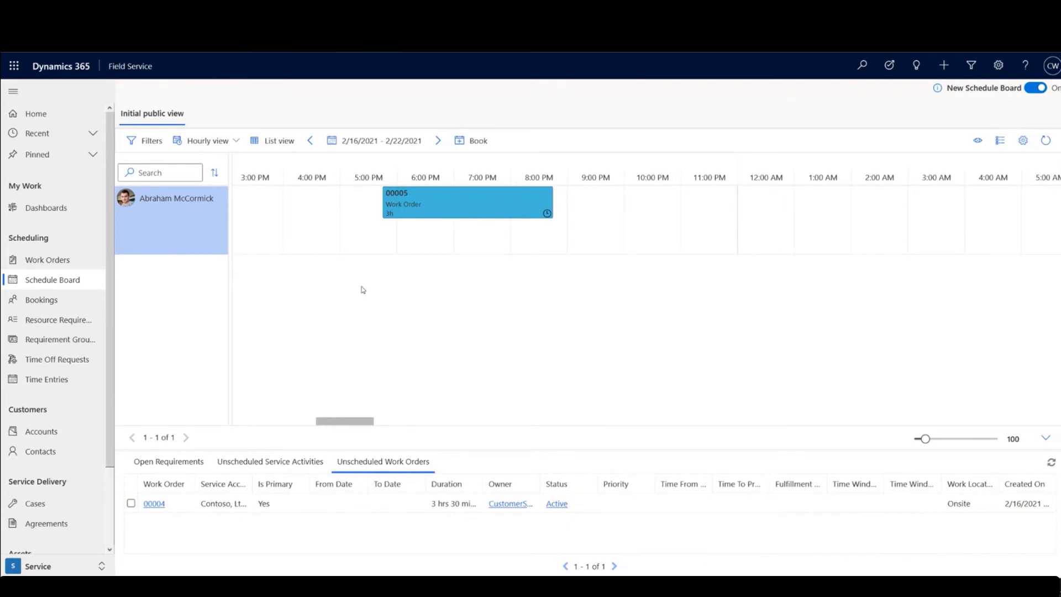
double_click(469, 209)
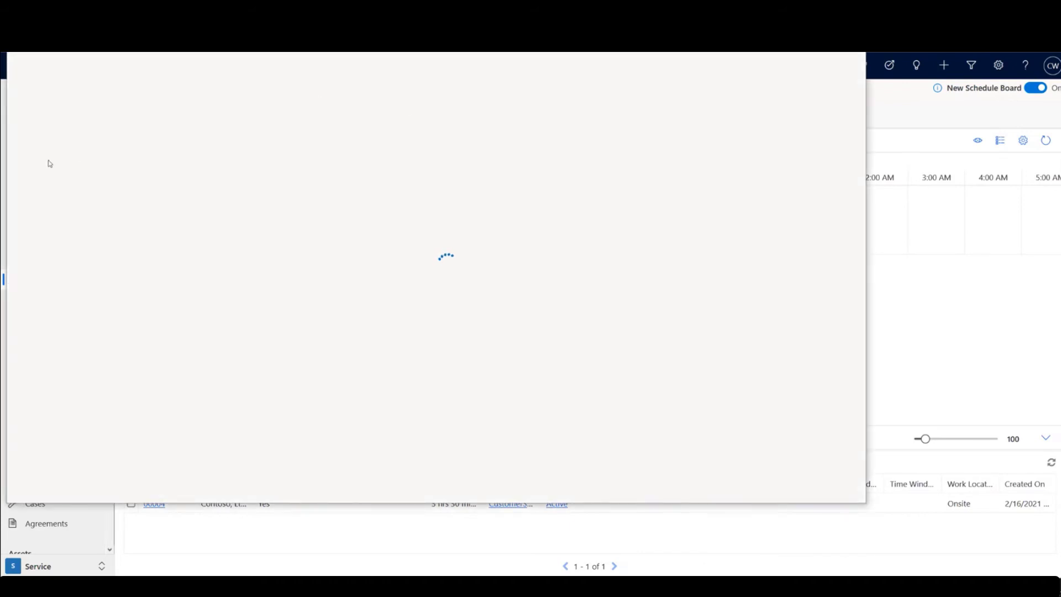
left_click_drag(7, 173, 258, 166)
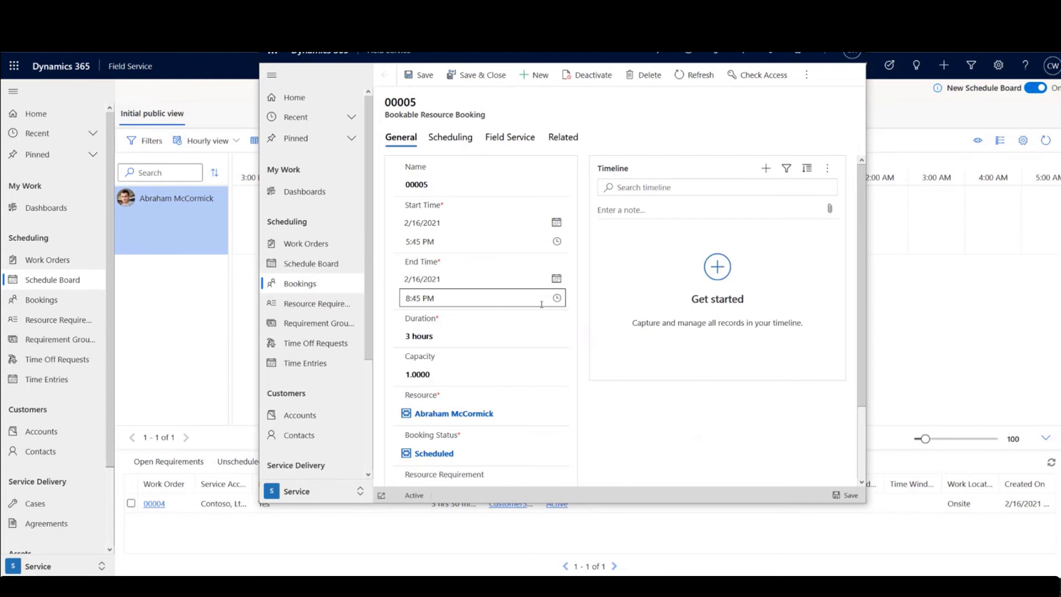
scroll(608, 275, "down", 2)
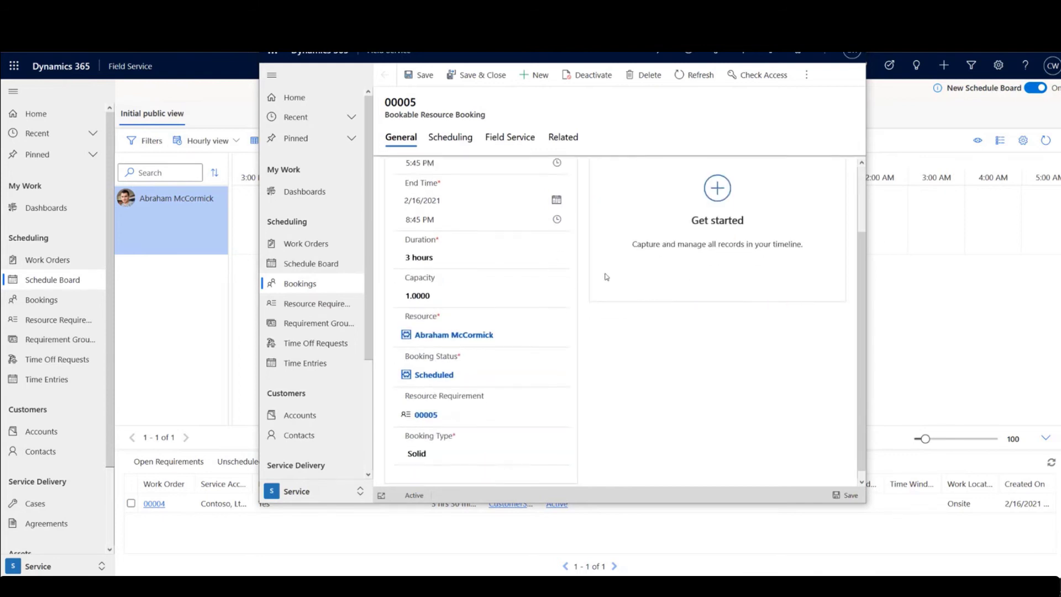
scroll(606, 276, "down", 1)
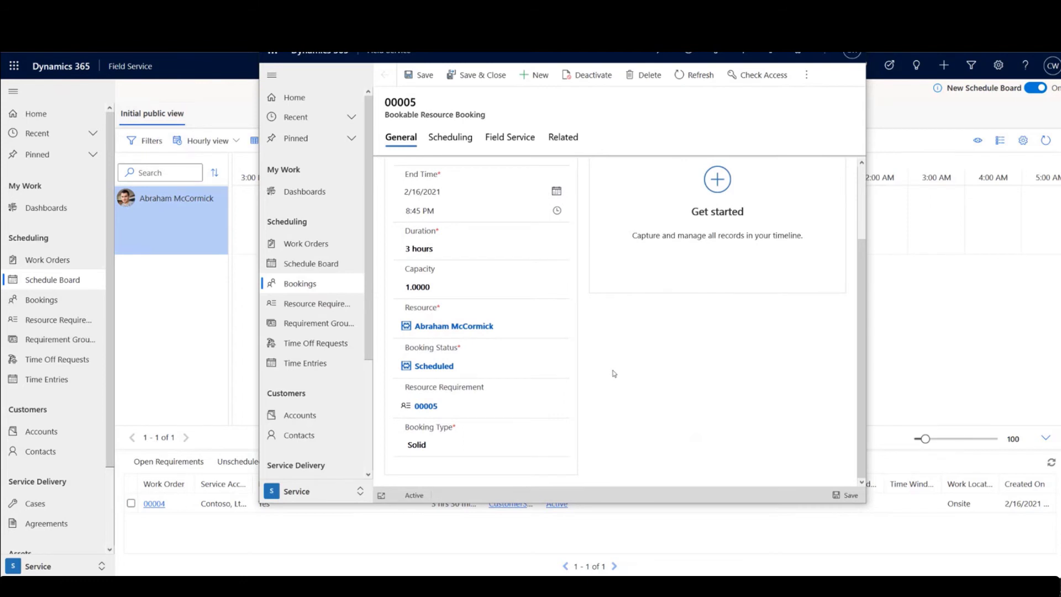
scroll(613, 373, "up", 3)
scroll(613, 371, "down", 3)
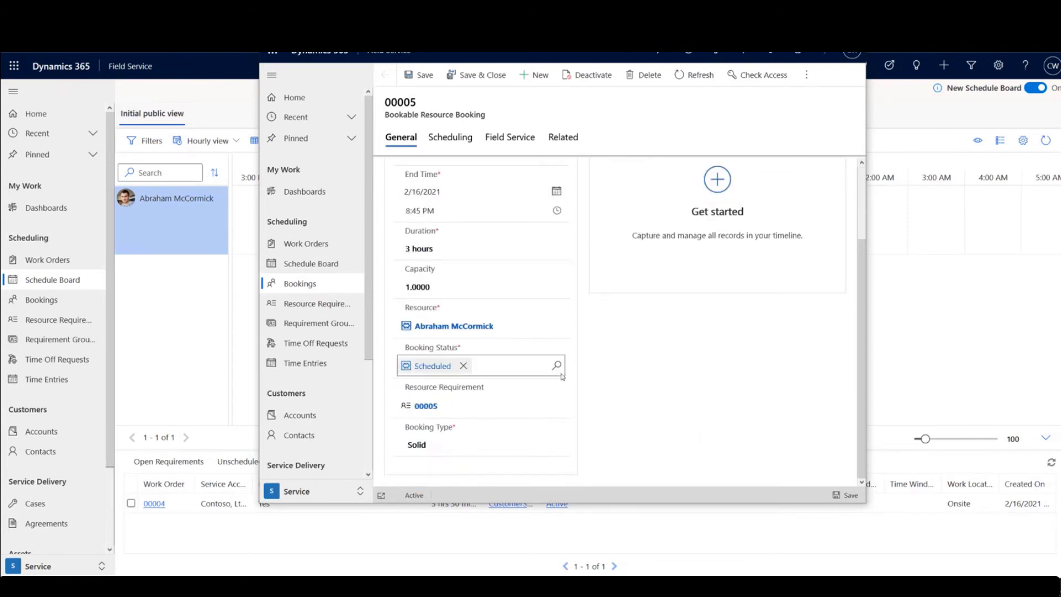
left_click(557, 366)
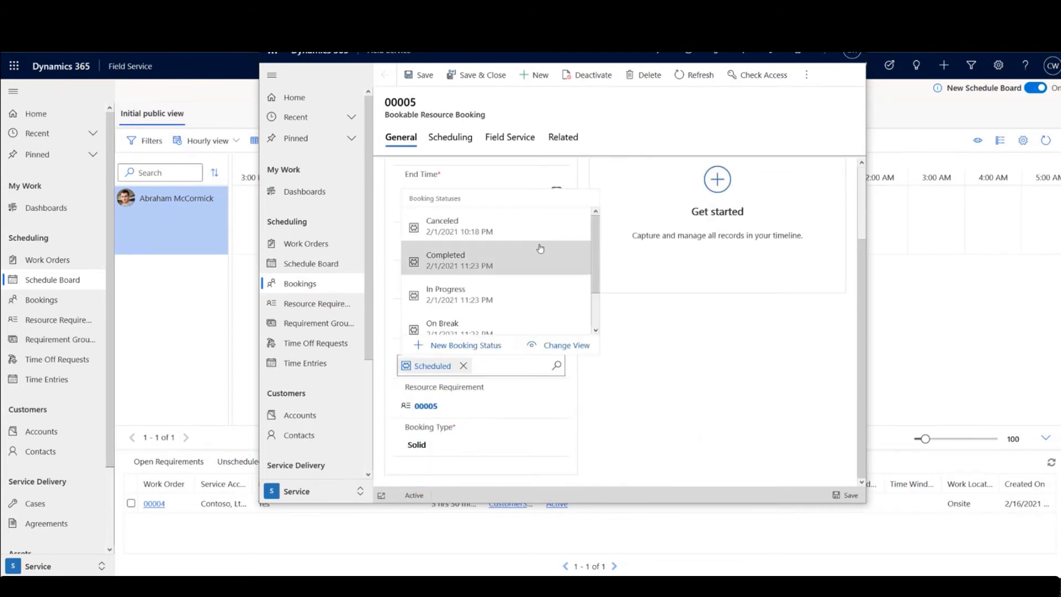
scroll(538, 246, "down", 1)
left_click(497, 319)
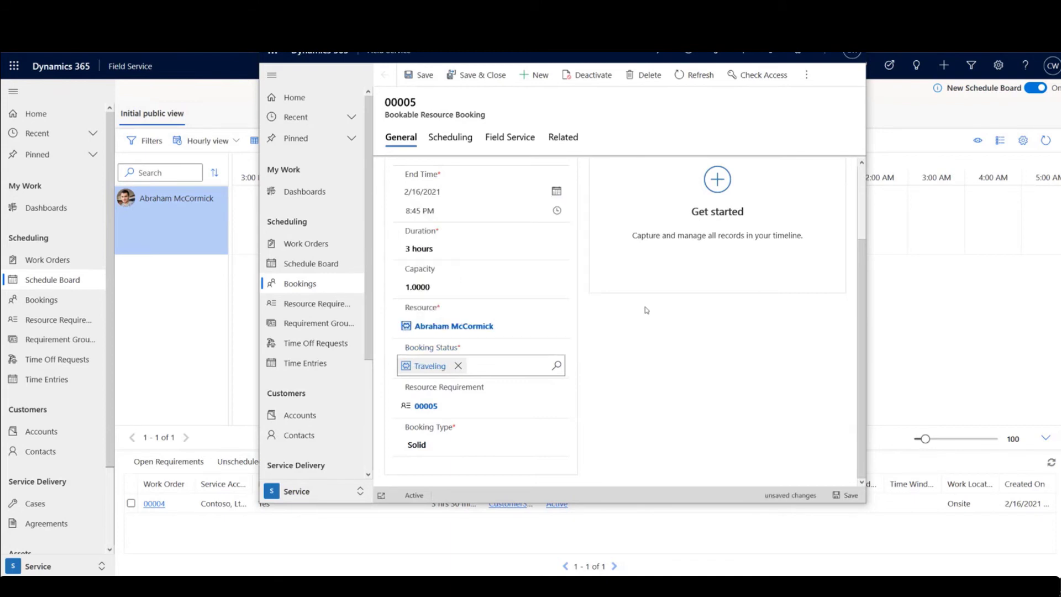
key("ctrl+s")
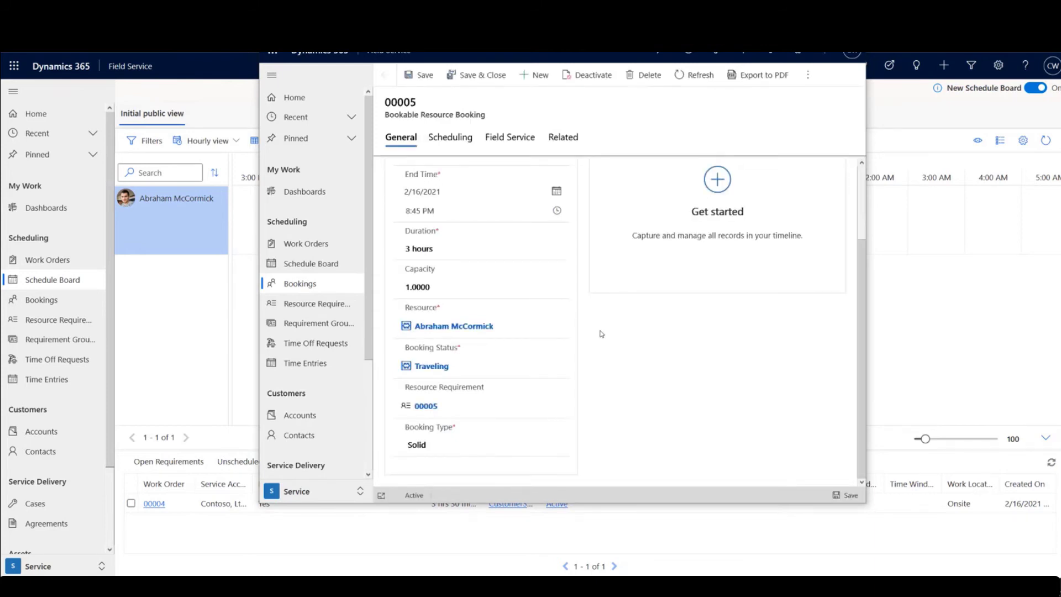
scroll(601, 334, "up", 2)
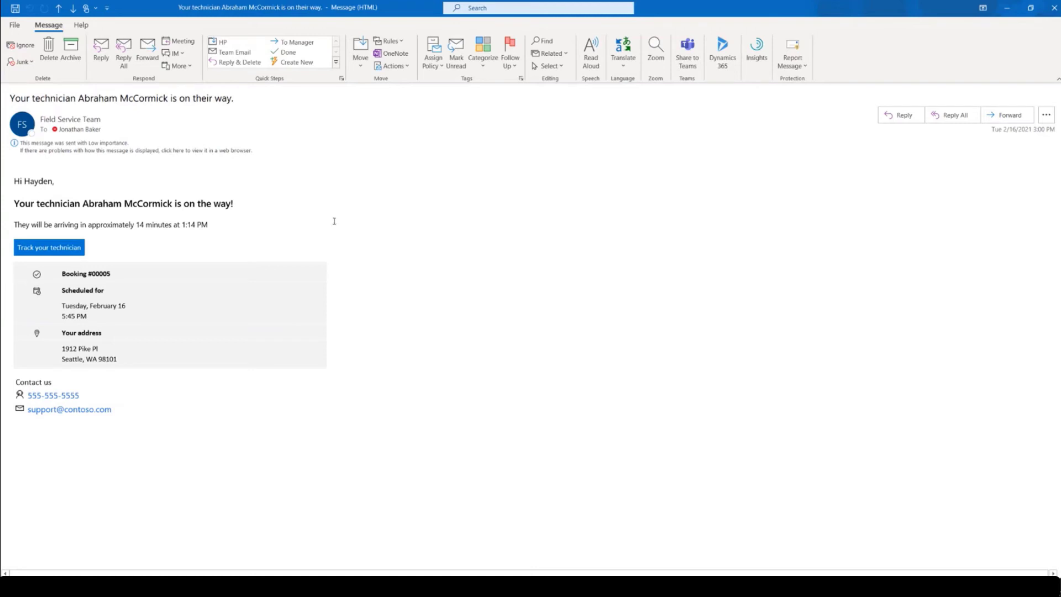
Step: In Outlook, review the technician name and arrival estimate in the on-the-way email, and open the technician tracking link
left_click_drag(84, 205, 175, 206)
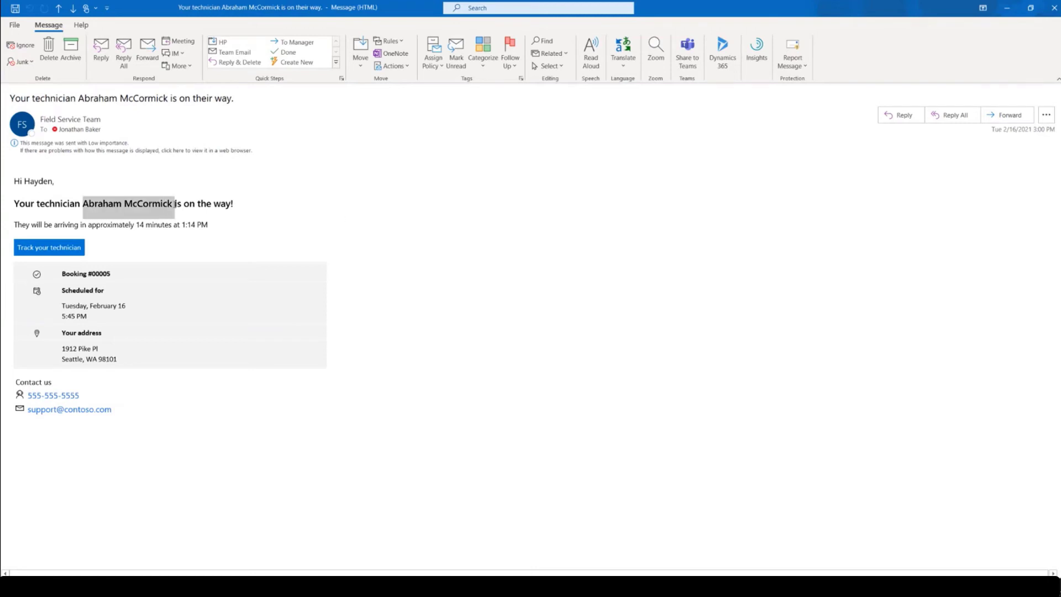
left_click(173, 206)
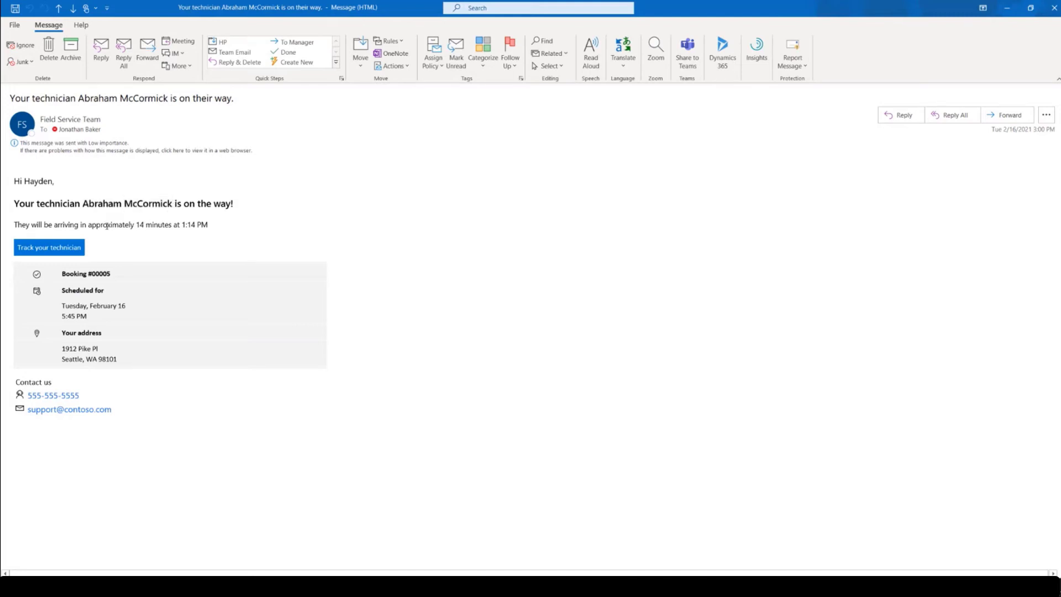
left_click_drag(115, 224, 211, 223)
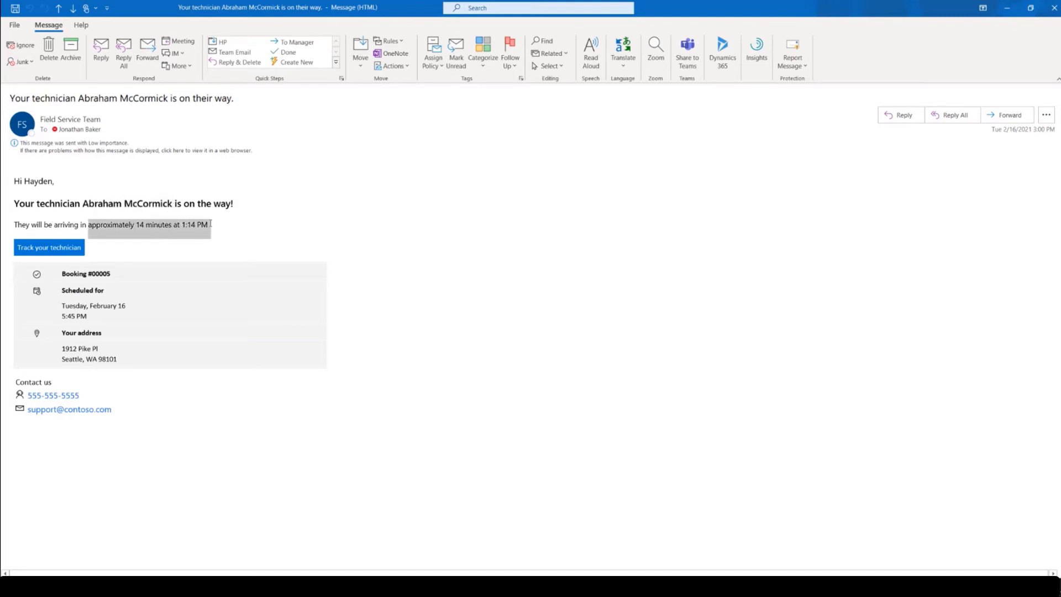
left_click(189, 213)
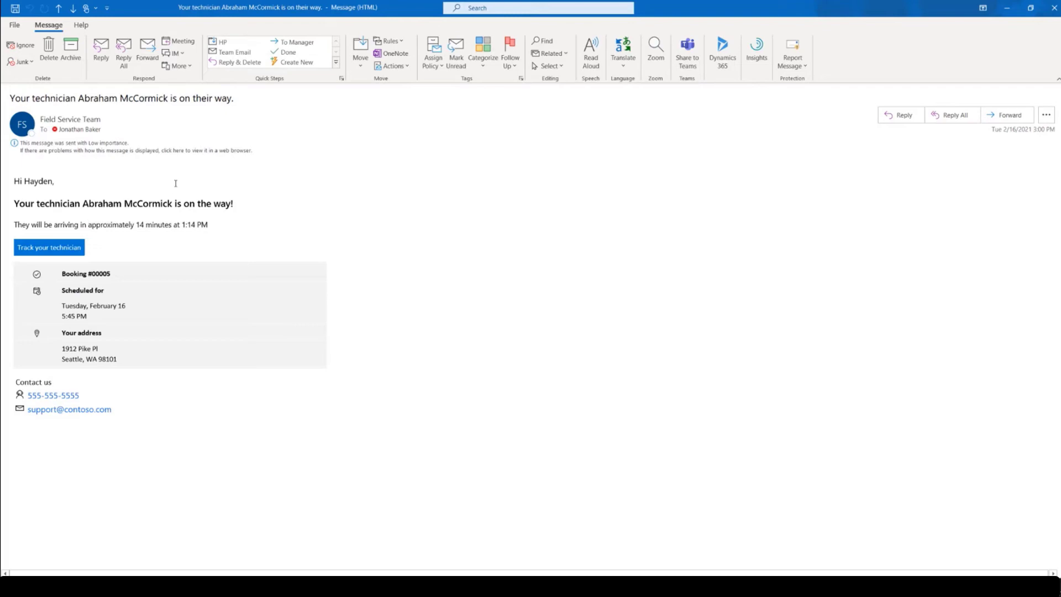
left_click(52, 247)
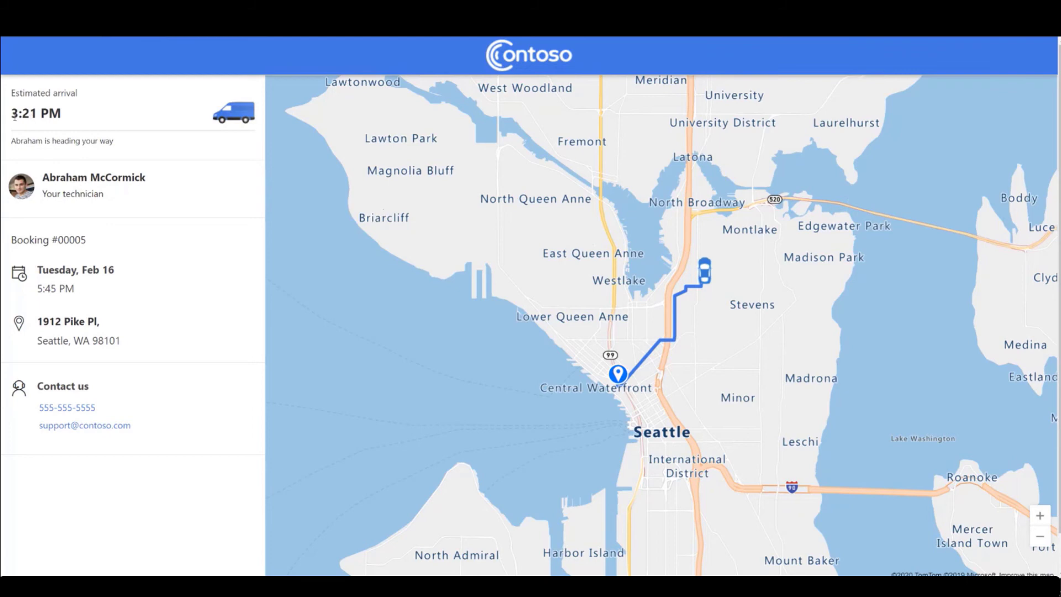
Step: Examine the portal tracking page's estimated arrival, technician, booking number, service address and travel status message
left_click_drag(13, 115, 56, 113)
left_click(56, 113)
triple_click(18, 113)
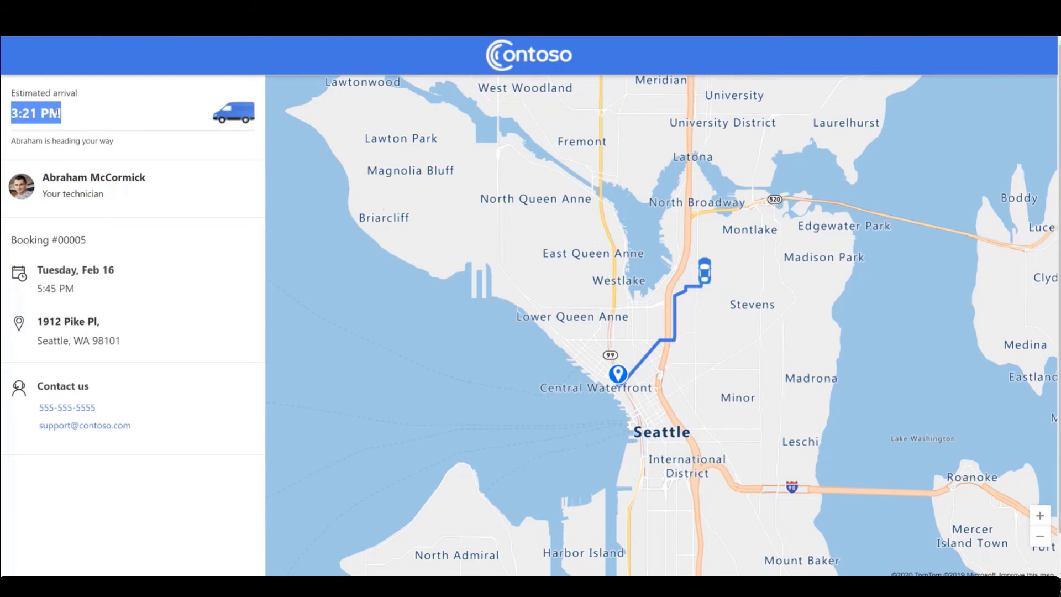
left_click(86, 136)
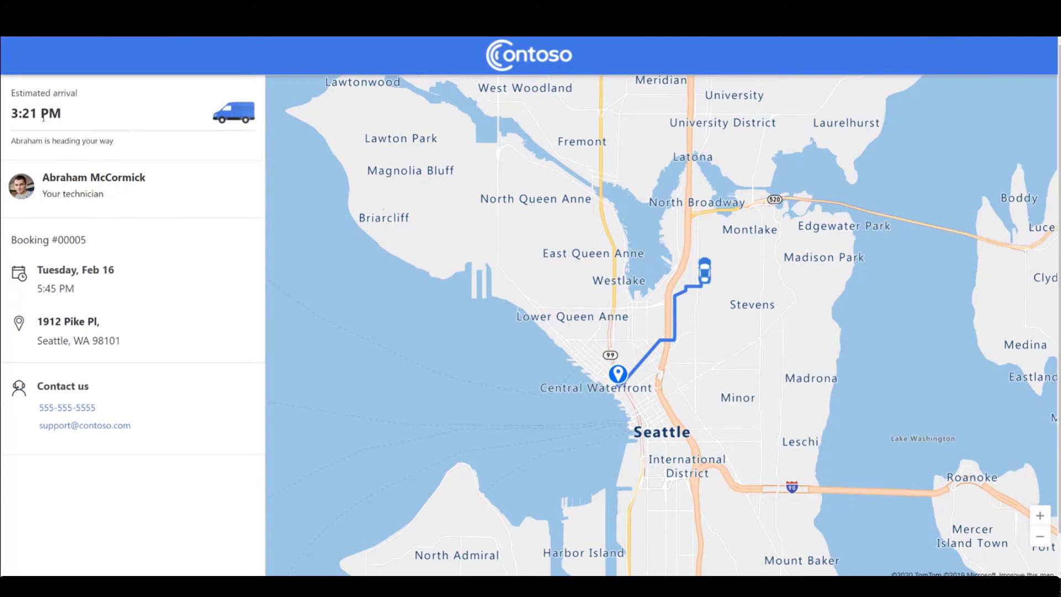
mouse_move(162, 181)
left_mouse_down()
mouse_move(43, 178)
mouse_move(176, 179)
left_mouse_up()
left_click(109, 177)
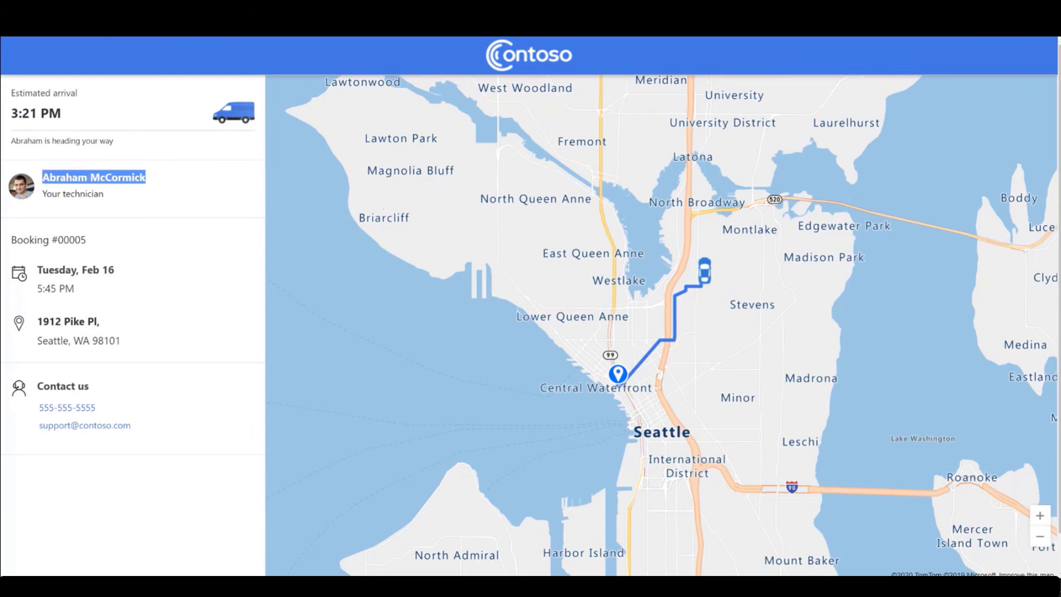
left_click(131, 196)
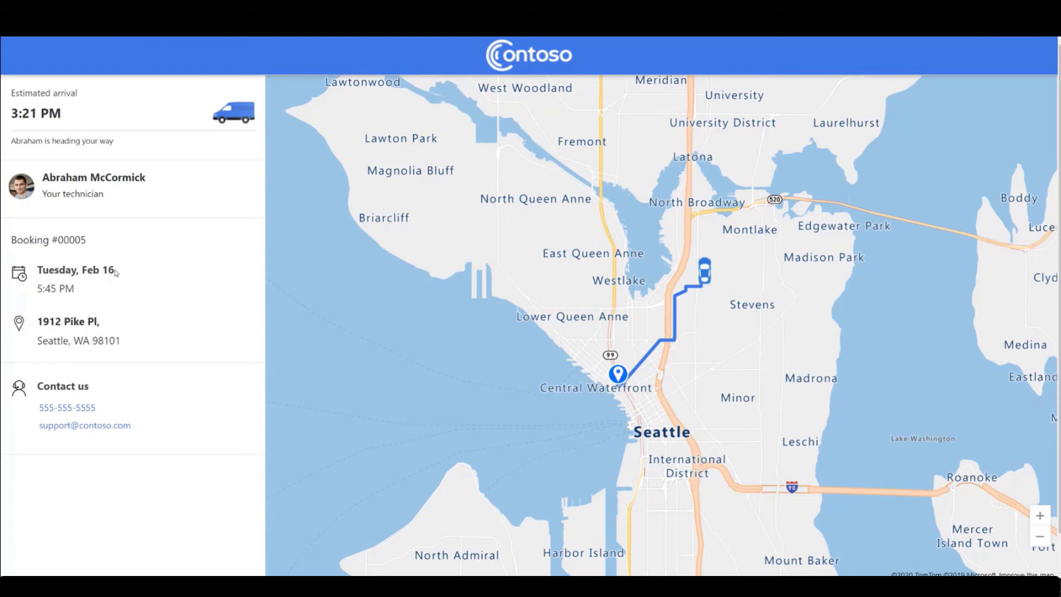
left_click_drag(85, 240, 32, 239)
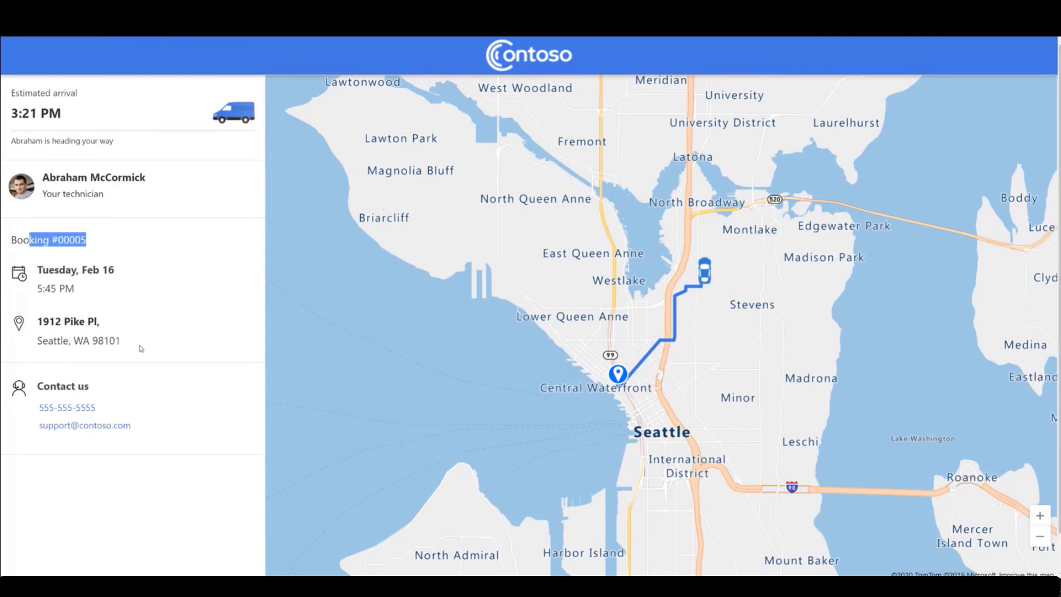
left_click_drag(139, 348, 62, 321)
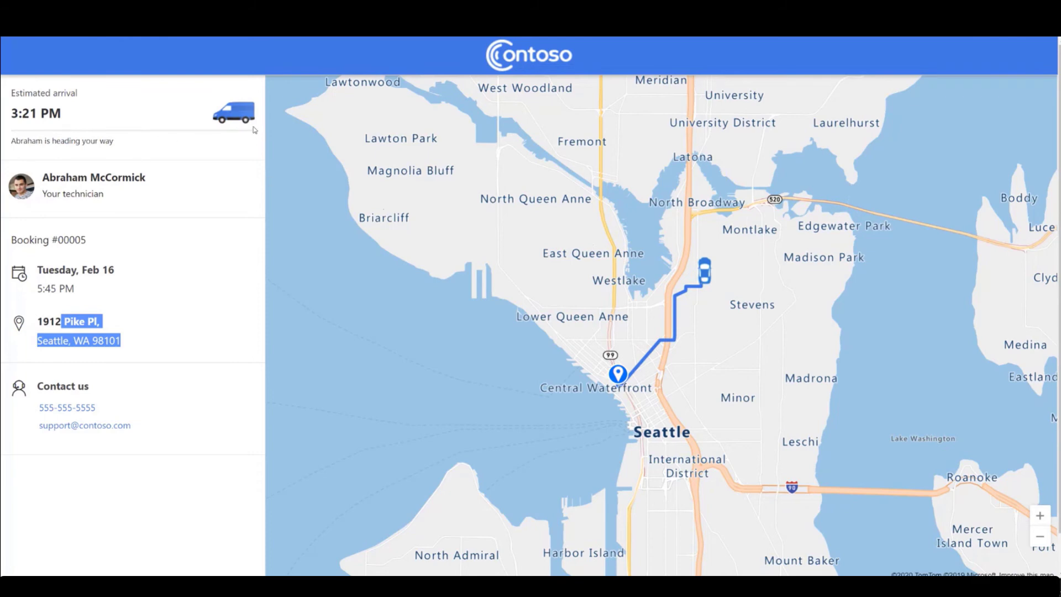
left_click_drag(116, 143, 11, 144)
left_click(20, 144)
left_click(136, 147)
left_click(130, 148)
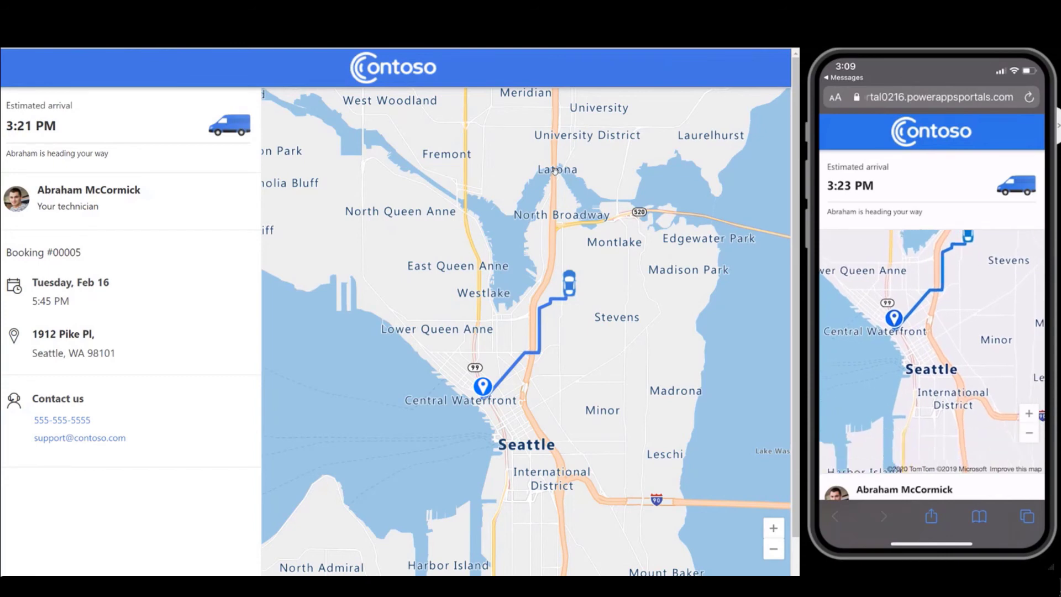
Step: Look through the mobile version of the tracking page down to the contact details and return to its start
scroll(931, 331, "down", 4)
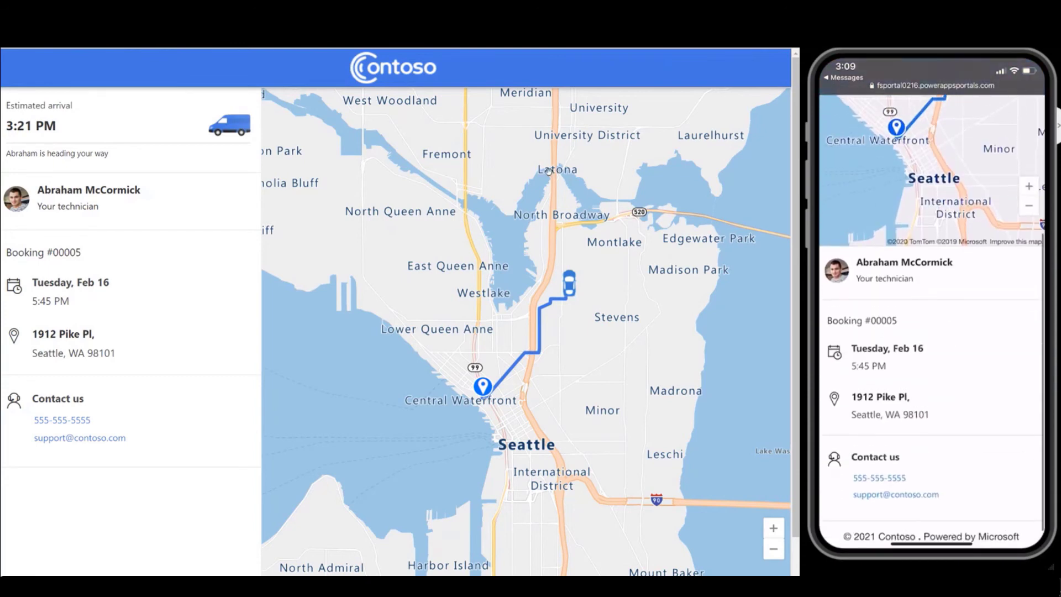
scroll(931, 331, "up", 2)
scroll(932, 332, "down", 2)
scroll(932, 332, "up", 5)
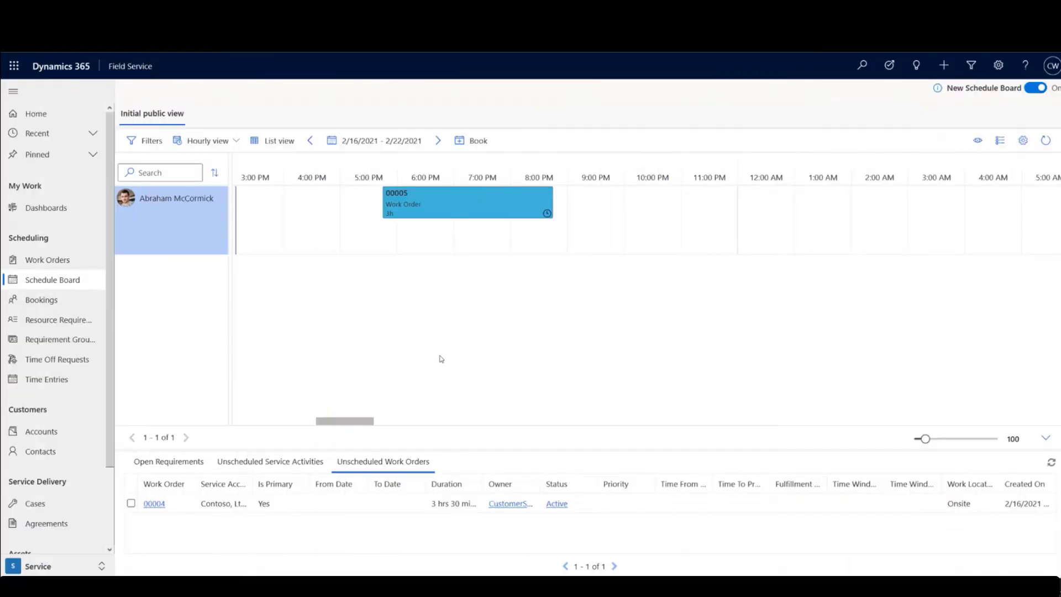
Step: In Dynamics 365 Field Service, open booking 00005 from the schedule board, set its Booking Status to Completed and save it
double_click(461, 205)
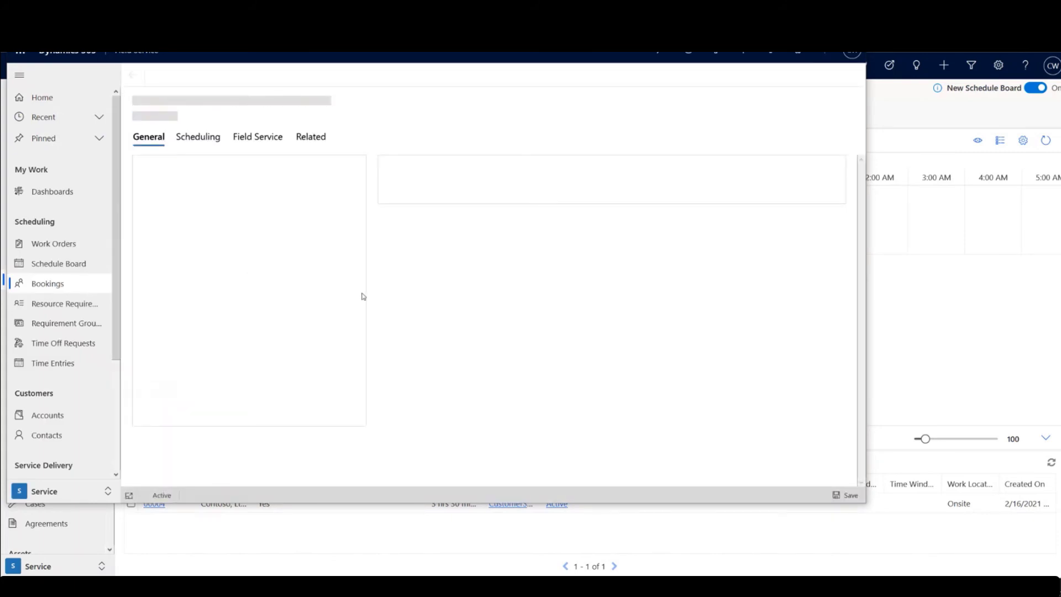
left_click(351, 368)
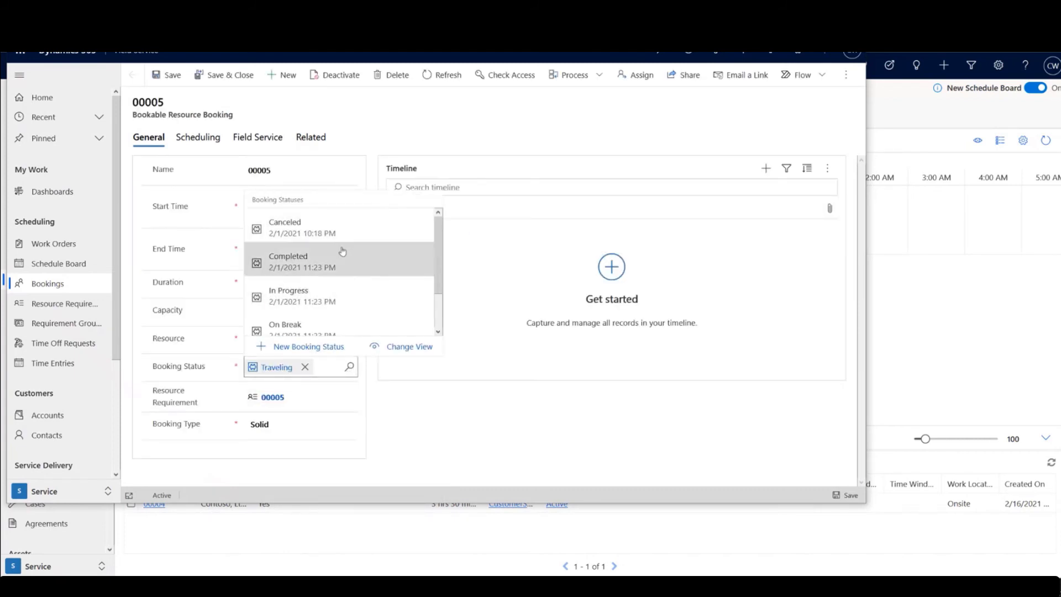
left_click(339, 257)
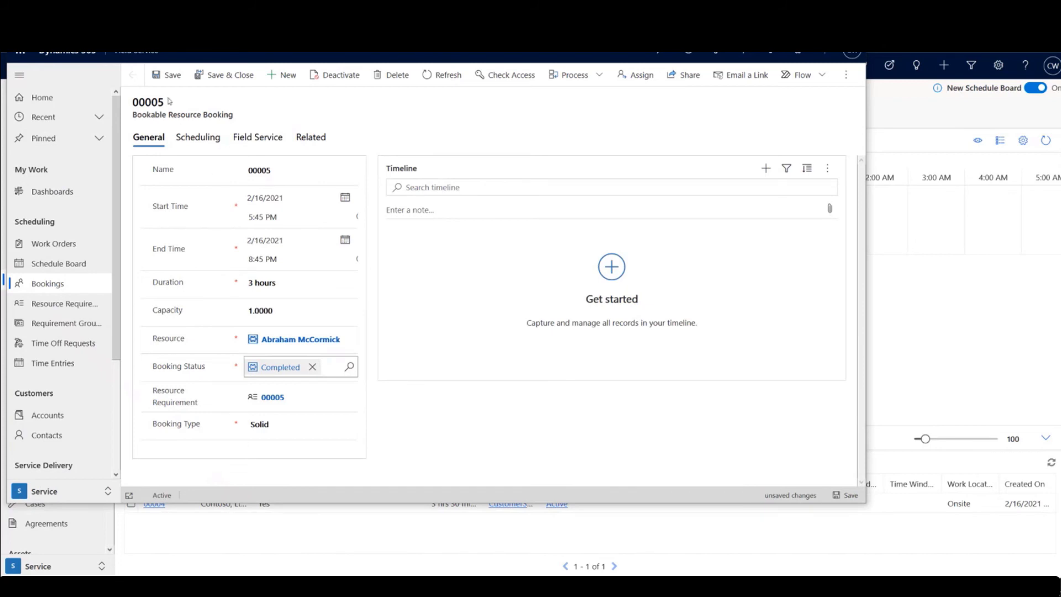
left_click(168, 78)
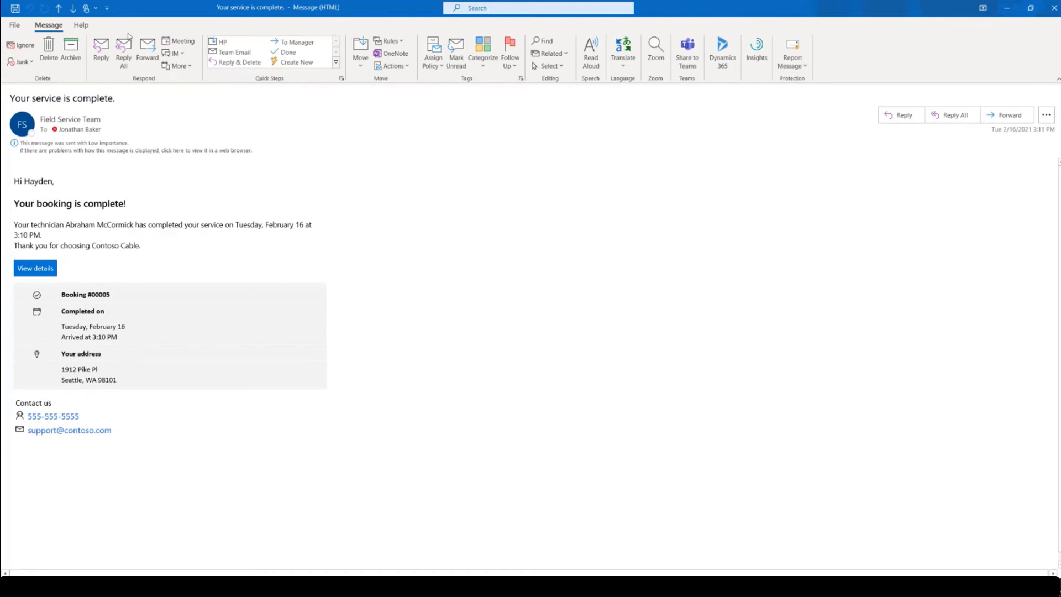
Step: In Outlook, review the service completion email's subject, heading, technician details and completion time
left_click_drag(116, 99, 25, 100)
left_click(99, 212)
left_click_drag(34, 205, 315, 244)
left_click(132, 221)
left_click_drag(134, 206, 14, 204)
left_click(80, 227)
left_click_drag(69, 223, 124, 225)
left_click(133, 227)
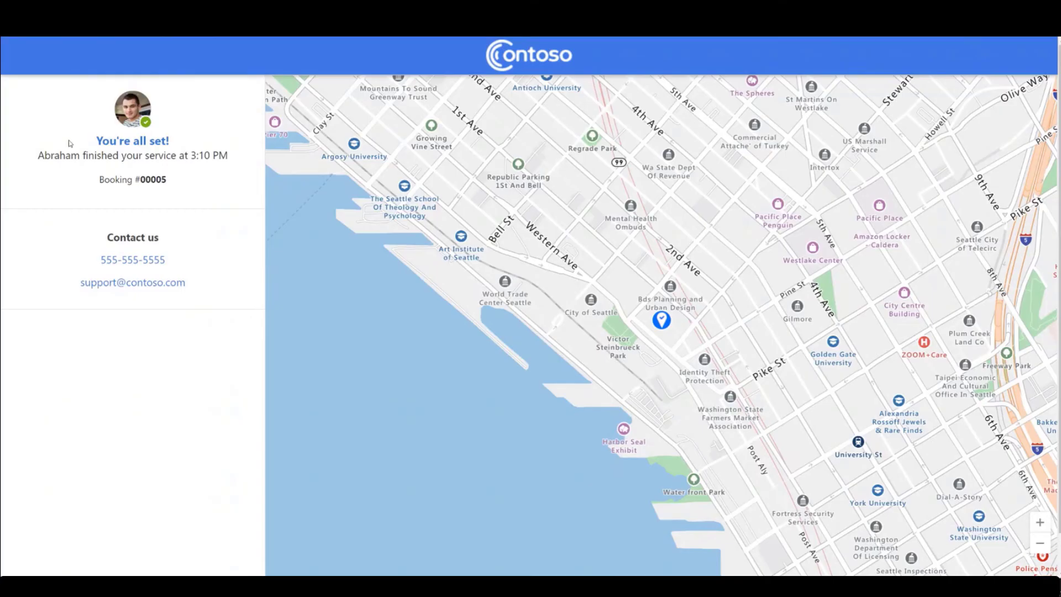
Step: Examine the completion message, service finish time and booking number on the portal tracking page
left_click_drag(94, 145, 187, 146)
left_click(193, 140)
left_click_drag(234, 158, 161, 156)
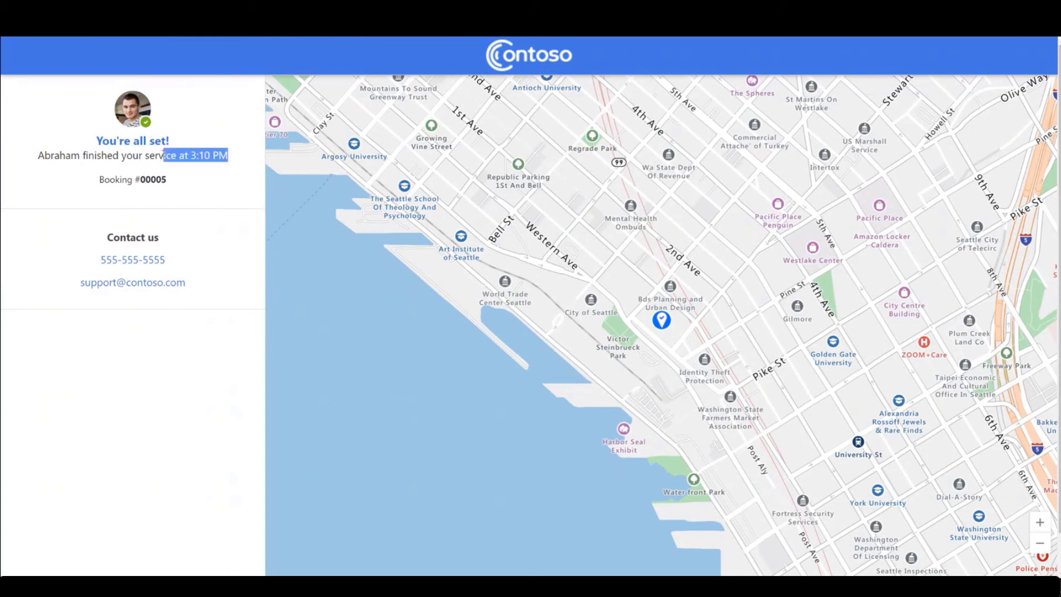
left_click(233, 155)
left_click_drag(233, 155, 48, 155)
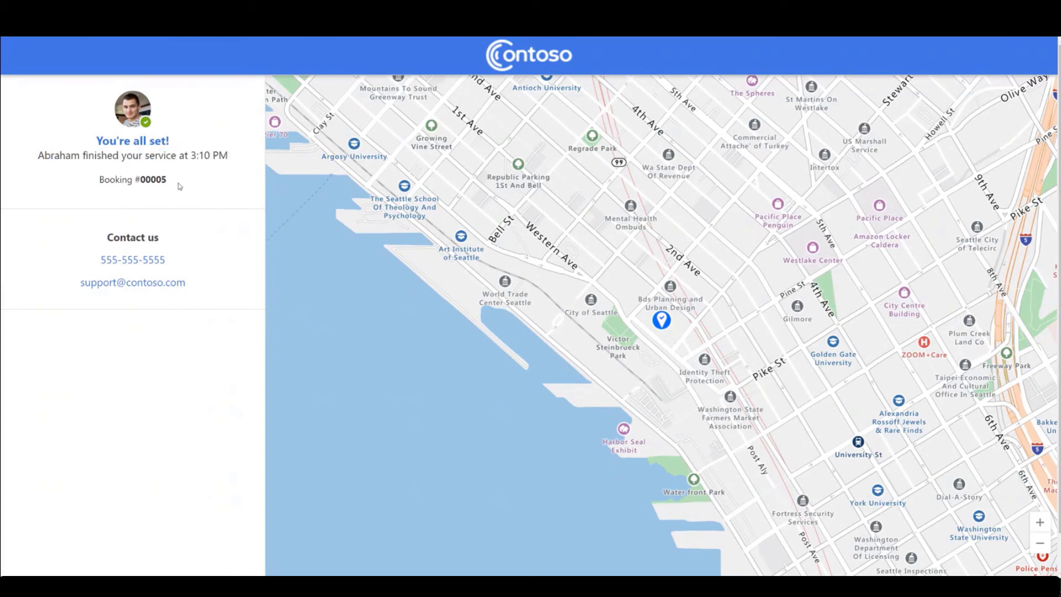
left_click_drag(177, 184, 44, 158)
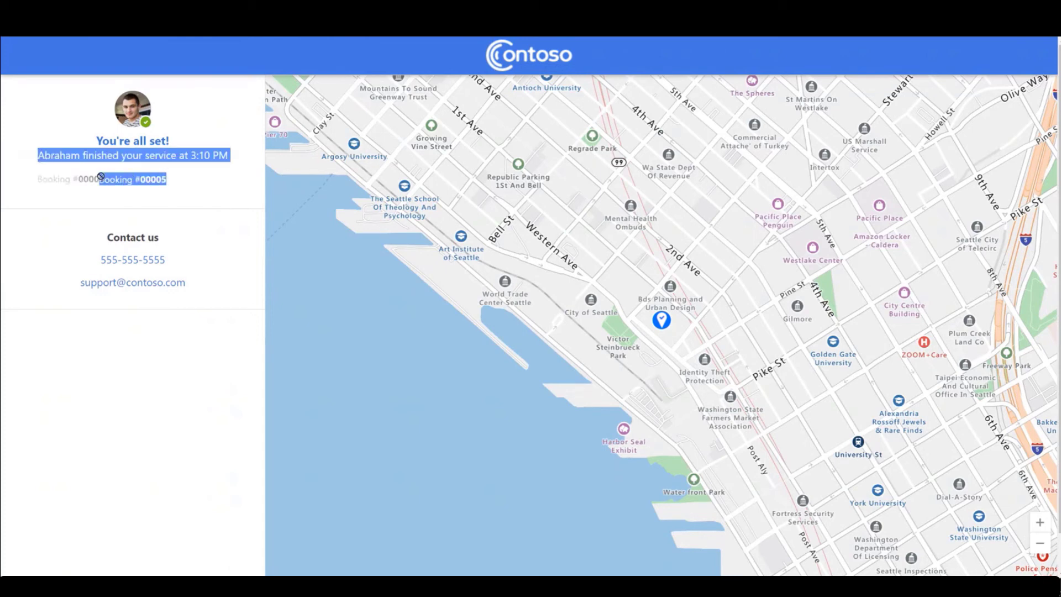
left_click(188, 177)
left_click_drag(189, 178, 45, 160)
left_click(149, 173)
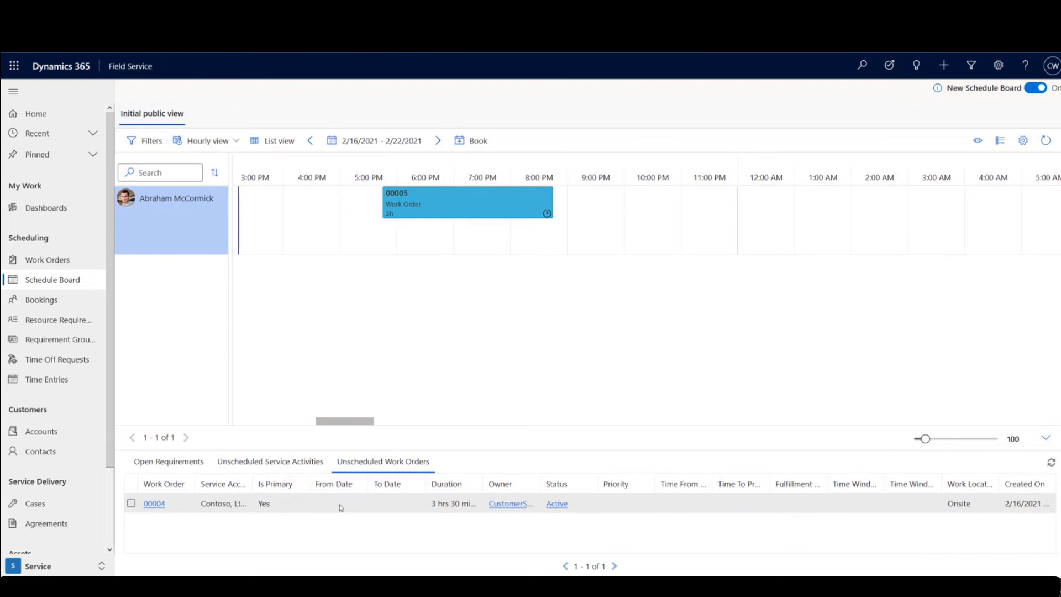
Step: In Field Service, schedule work order 00004 for the technician at about 1:45 AM on February 17, and move the booking to 4:00 AM
left_click_drag(341, 507, 832, 218)
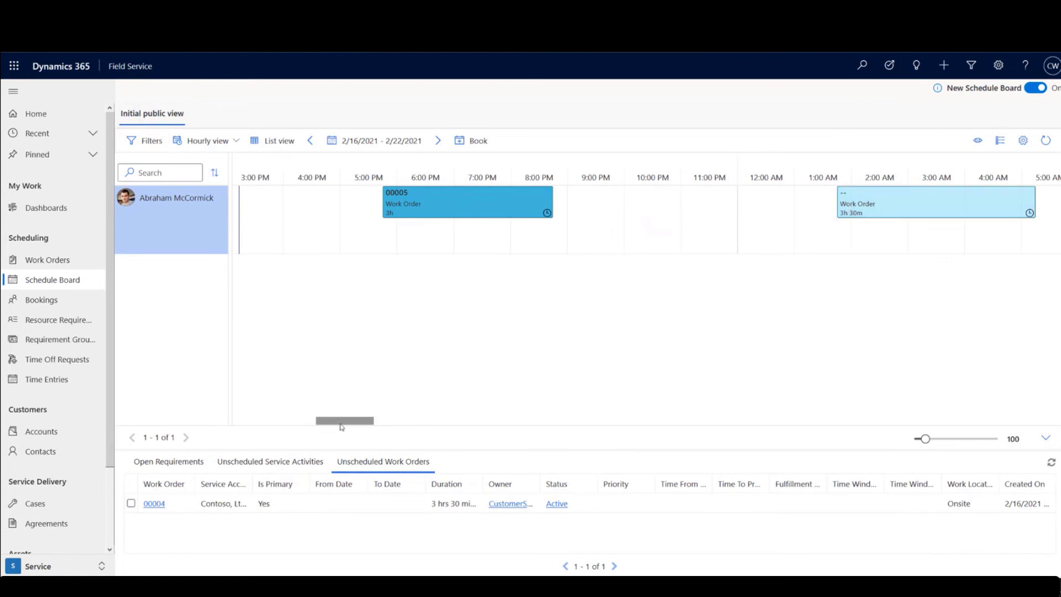
left_click_drag(341, 426, 371, 424)
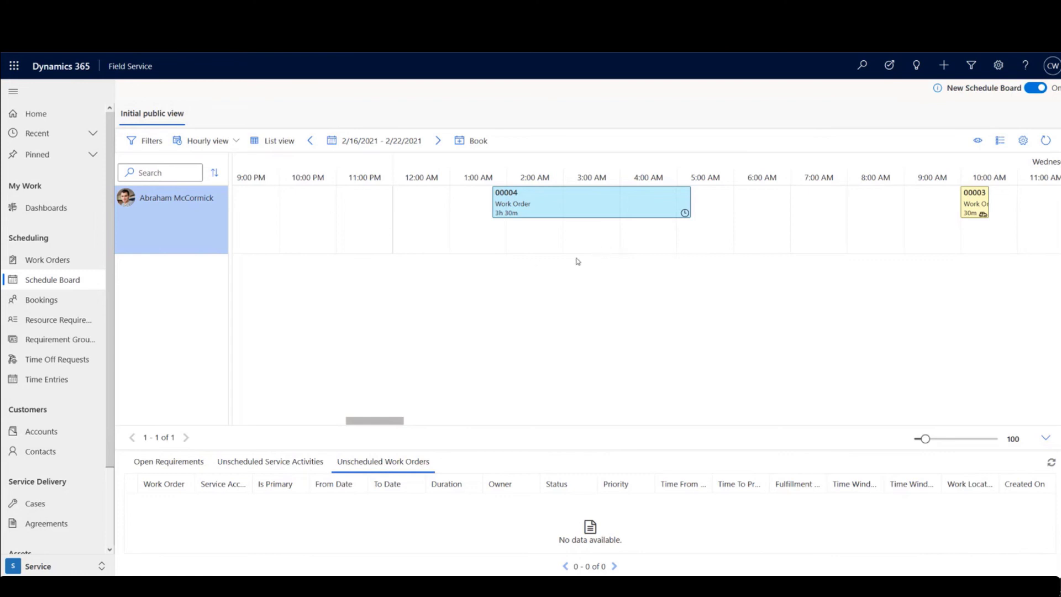
left_click_drag(585, 202, 707, 195)
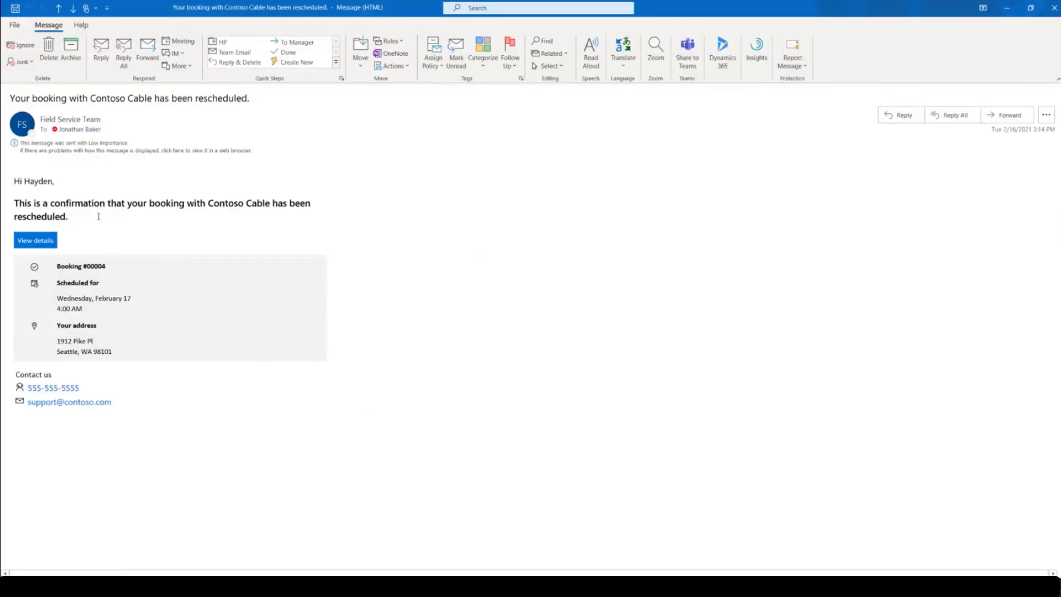
Step: In Outlook, review the rescheduling confirmation and the new date and time in the email for booking 00004
left_click_drag(98, 216, 18, 216)
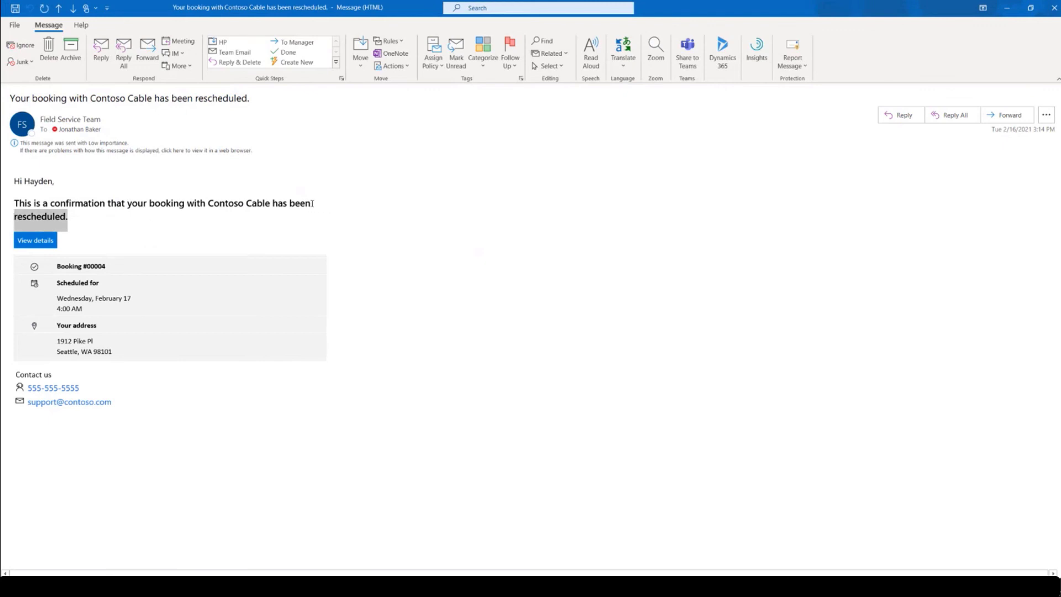
left_click(258, 226)
left_click_drag(100, 313, 46, 309)
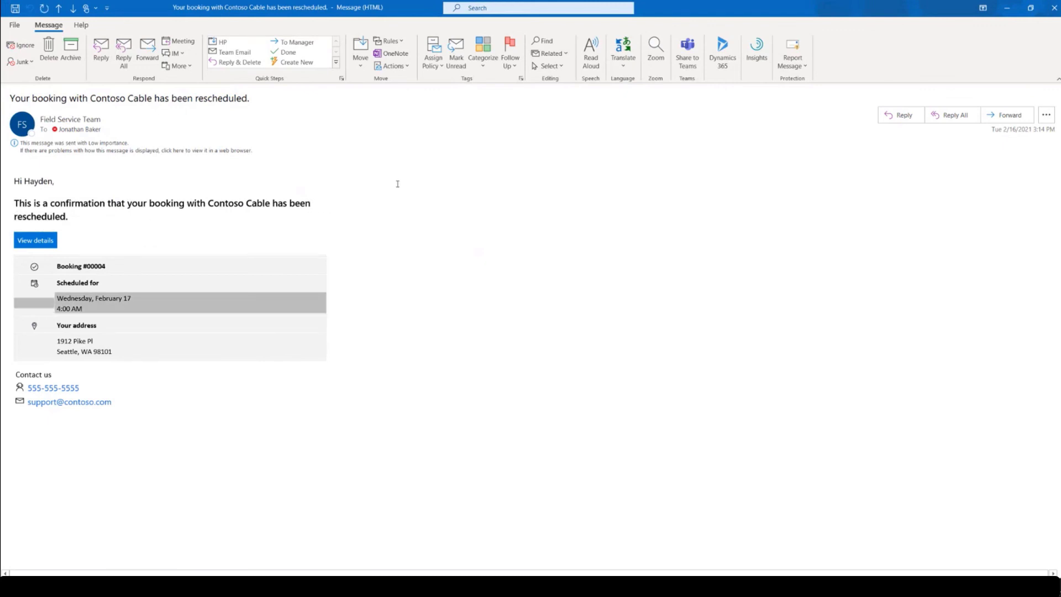
left_click(392, 177)
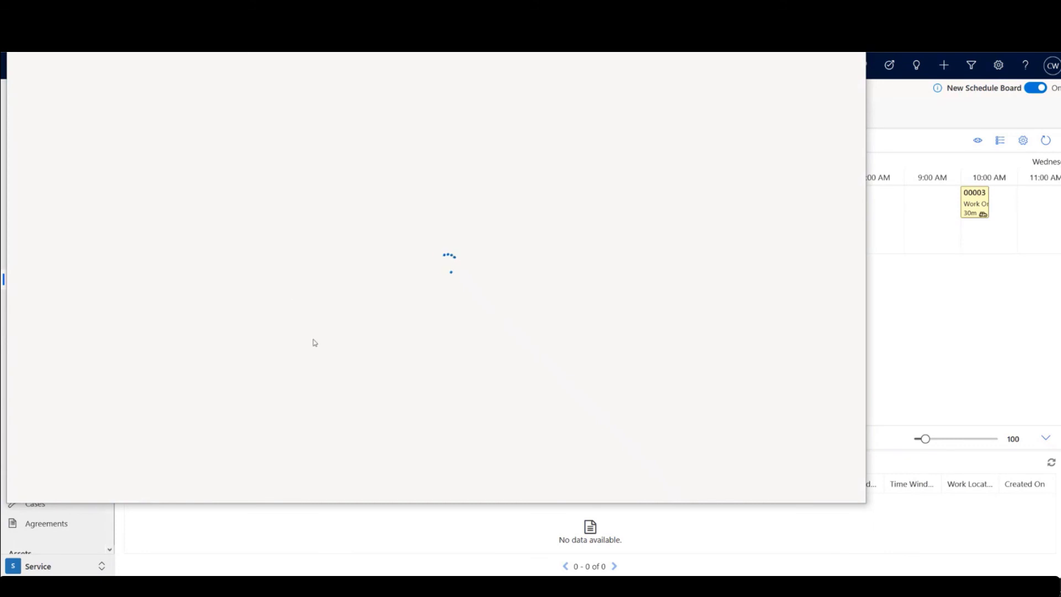
Step: In Field Service, open booking 00004, set its Booking Status to Canceled, and save and close it
left_click(350, 370)
scroll(367, 248, "down", 1)
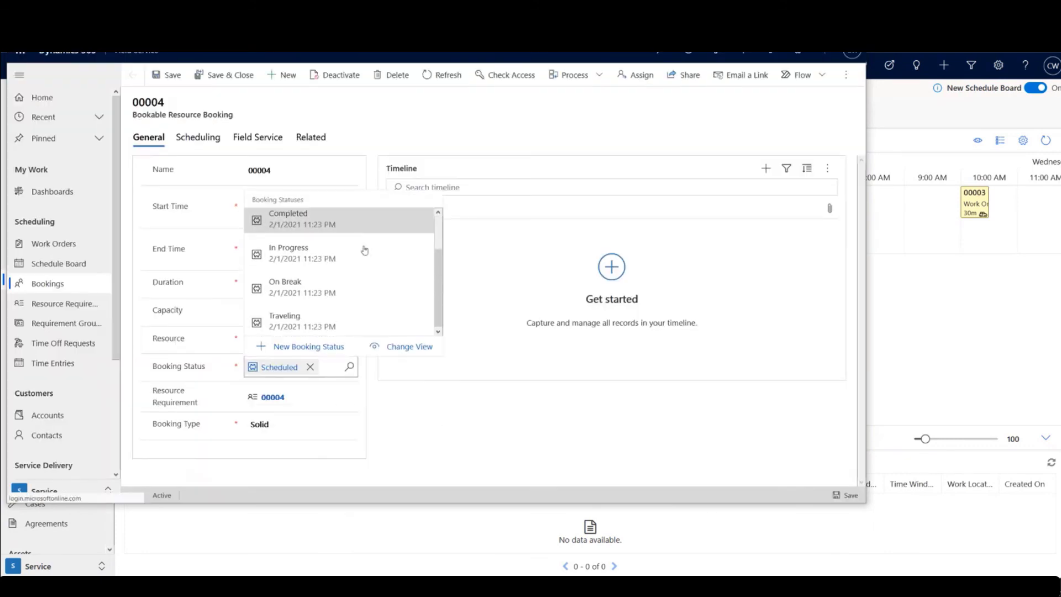
scroll(332, 237, "up", 1)
left_click(287, 217)
left_click(231, 75)
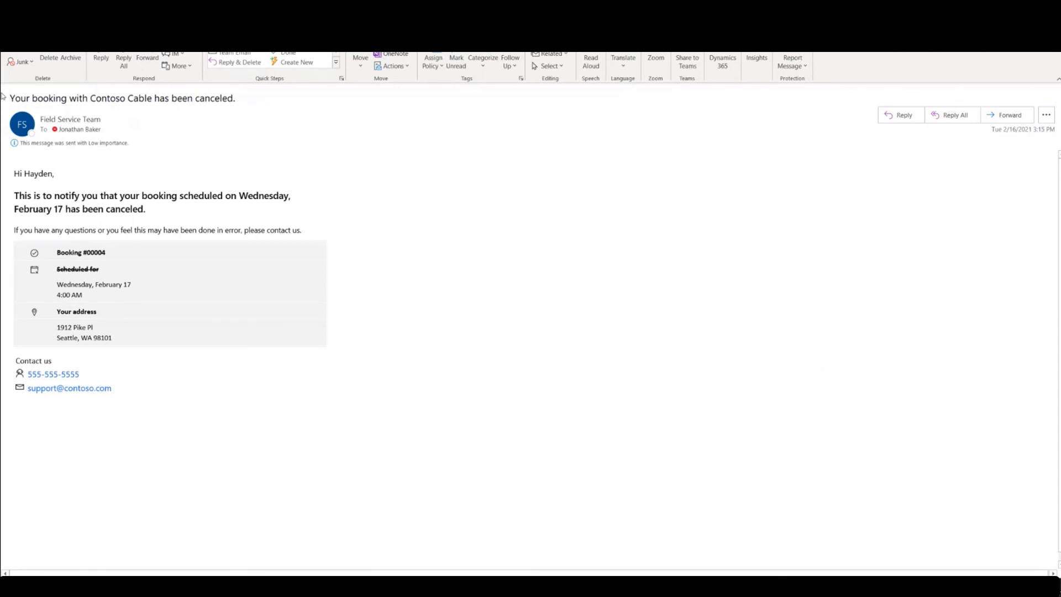
Step: In Outlook, read the cancellation email for booking 00004 and return to the Field Service schedule board
left_click_drag(29, 191, 389, 366)
left_click(389, 365)
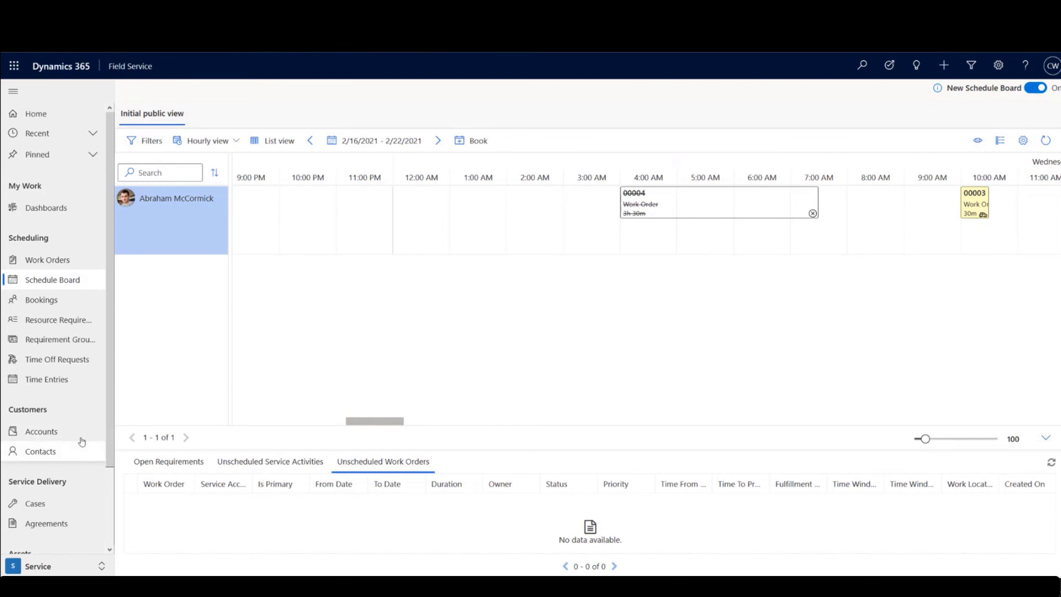
left_click_drag(373, 426, 384, 426)
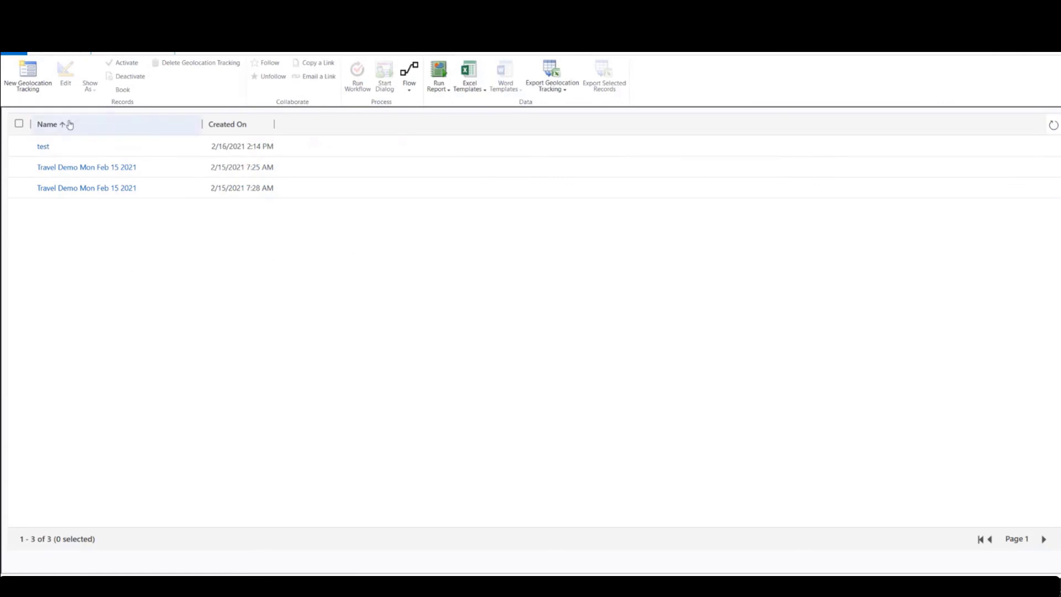
Step: In Advanced Find, query the Geolocation Tracking records again and display the results
left_click(59, 51)
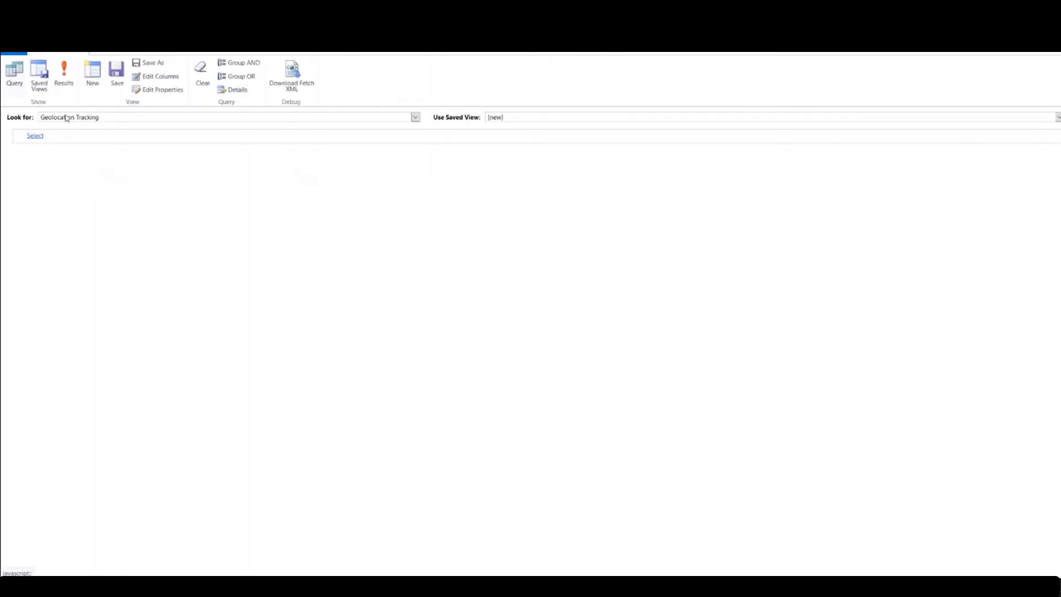
left_click(415, 117)
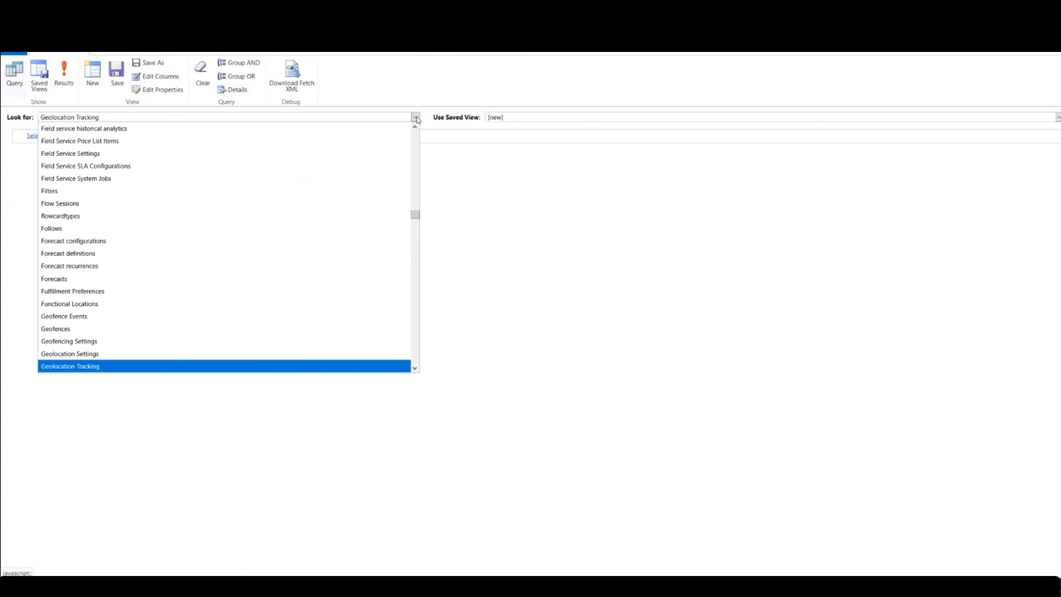
left_click(87, 366)
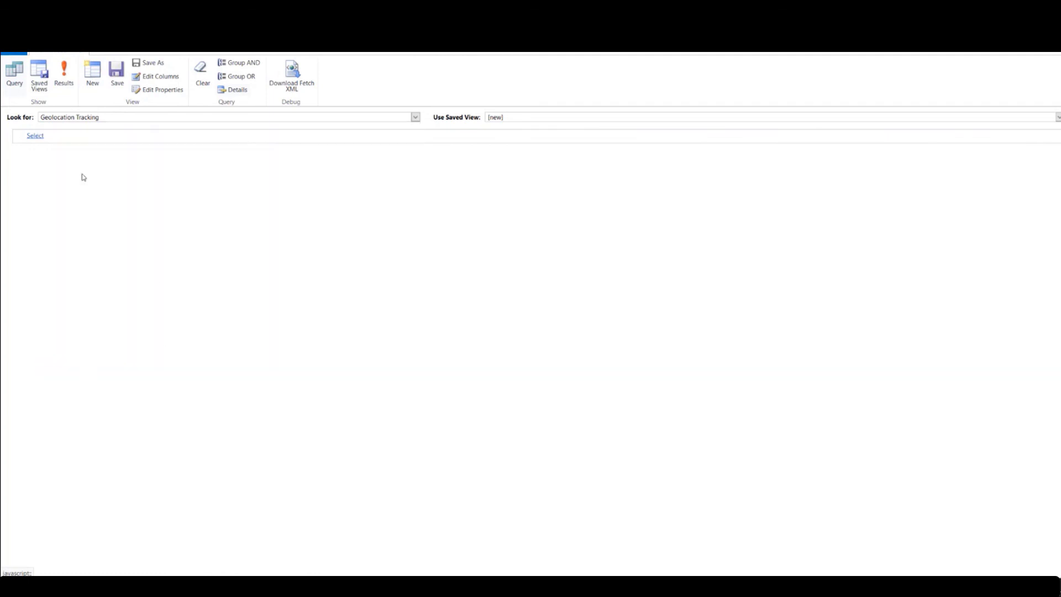
left_click(64, 76)
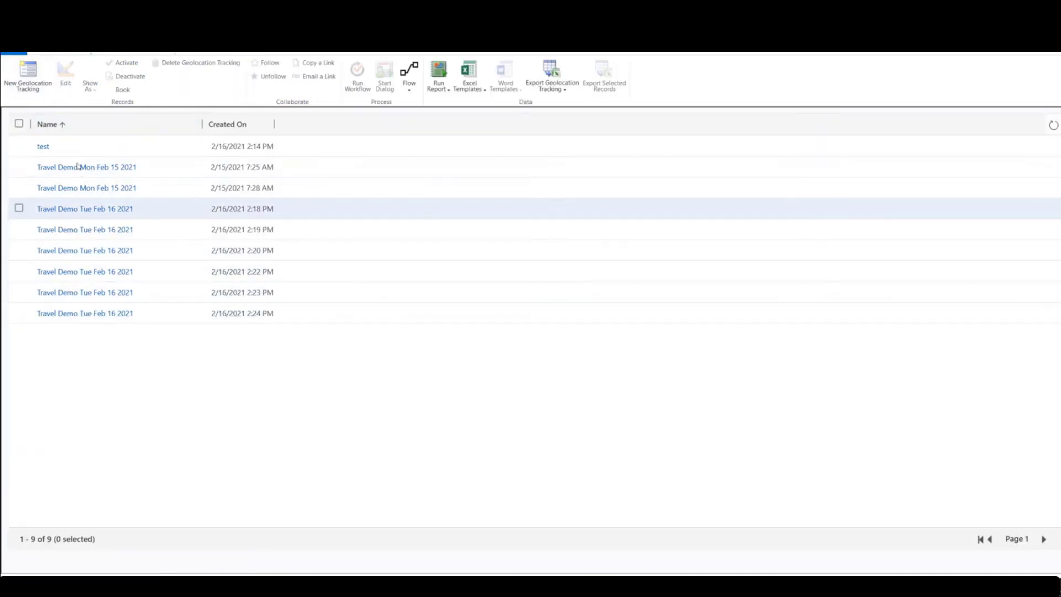
Step: Start a new Geolocation Tracking record named Testing with user CustomerService Web Staging and the date 2/17/2021
left_click(29, 74)
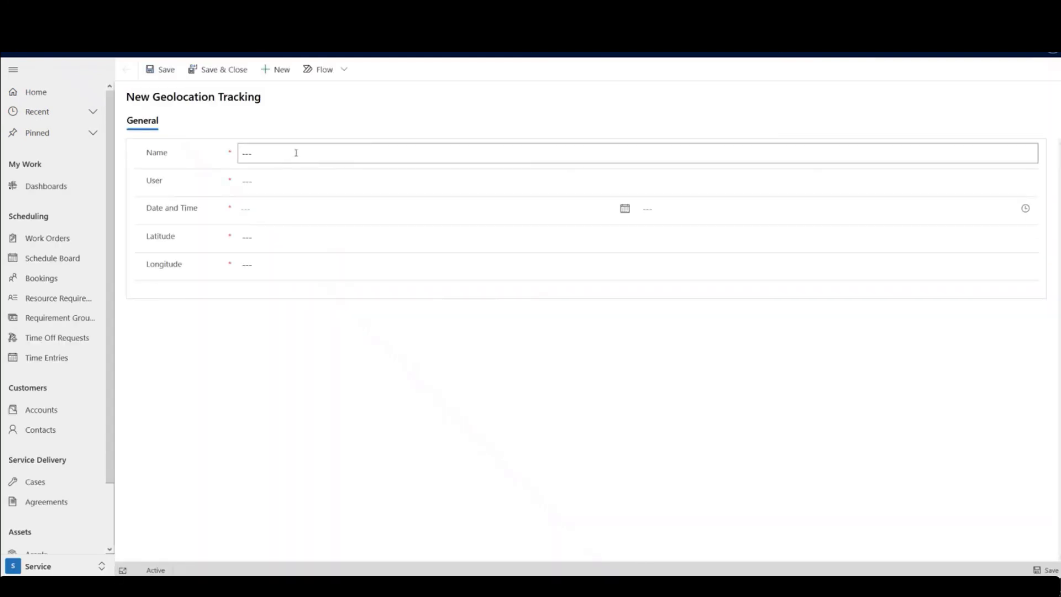
left_click(296, 157)
type("Testing")
key("Tab")
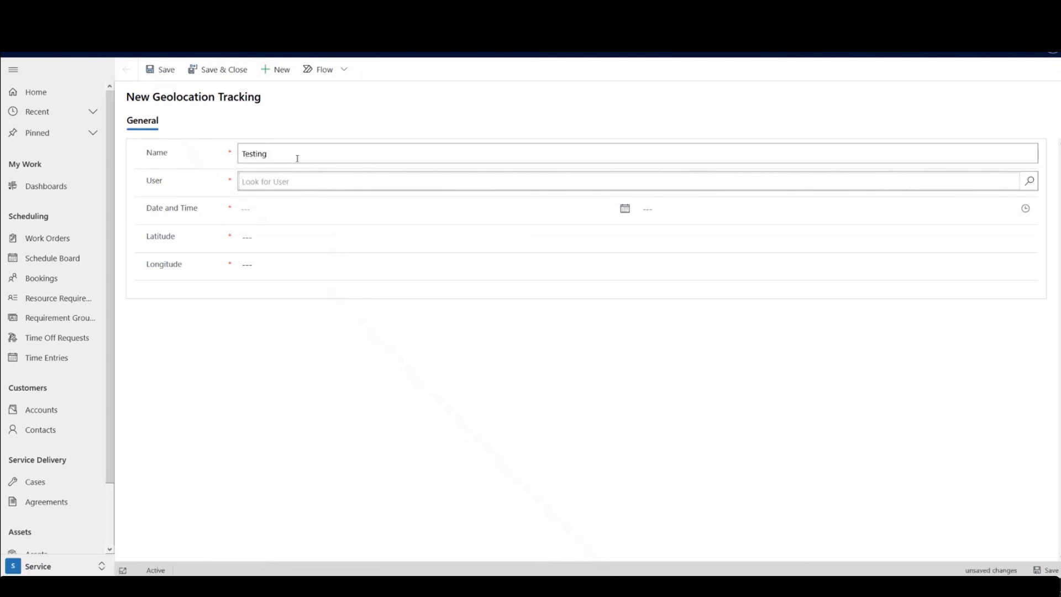
type("cr")
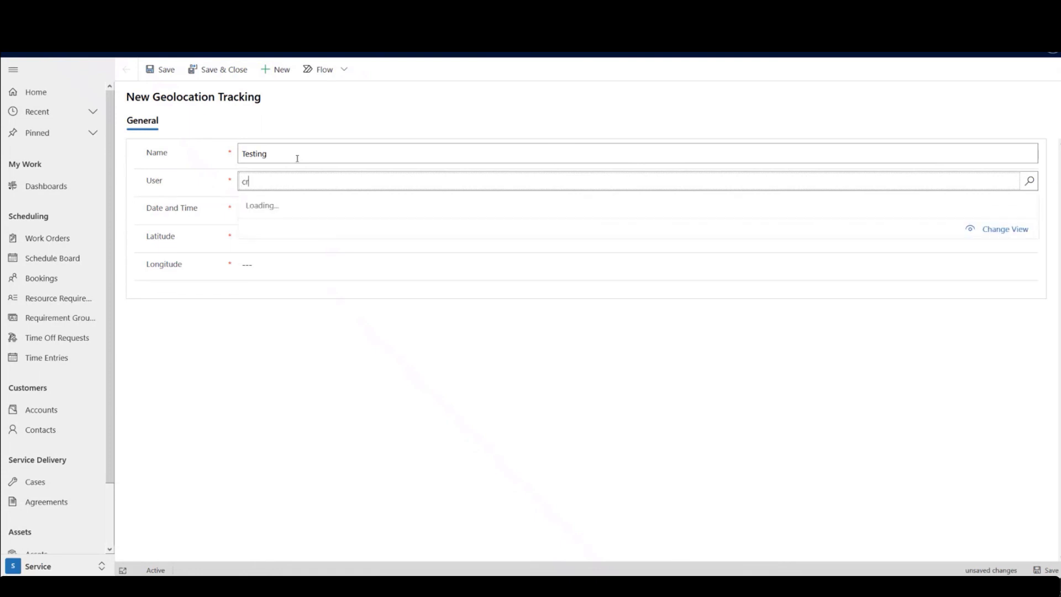
left_click(372, 206)
left_click(623, 208)
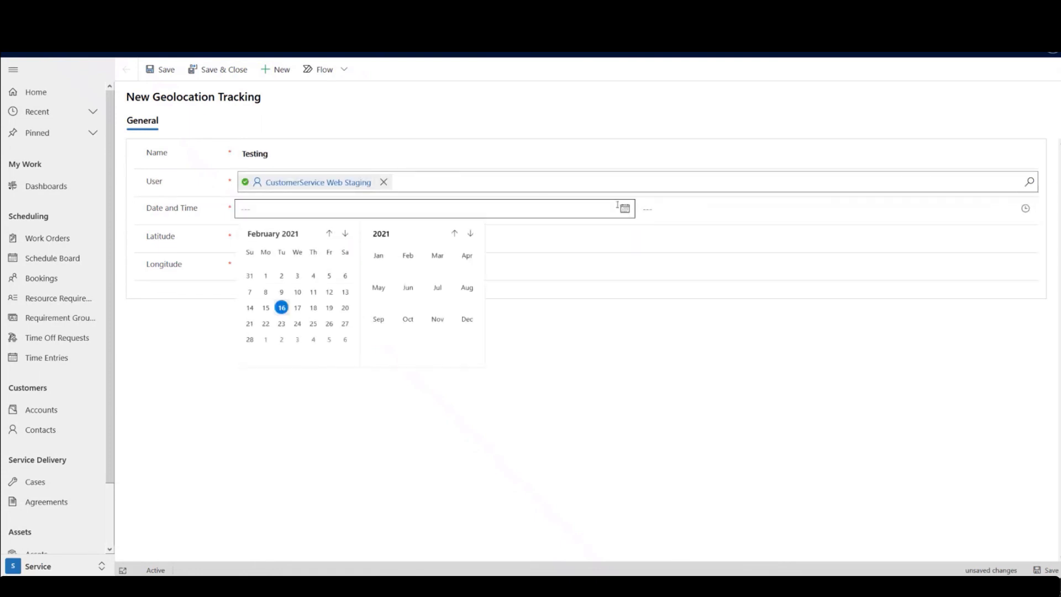
left_click(298, 307)
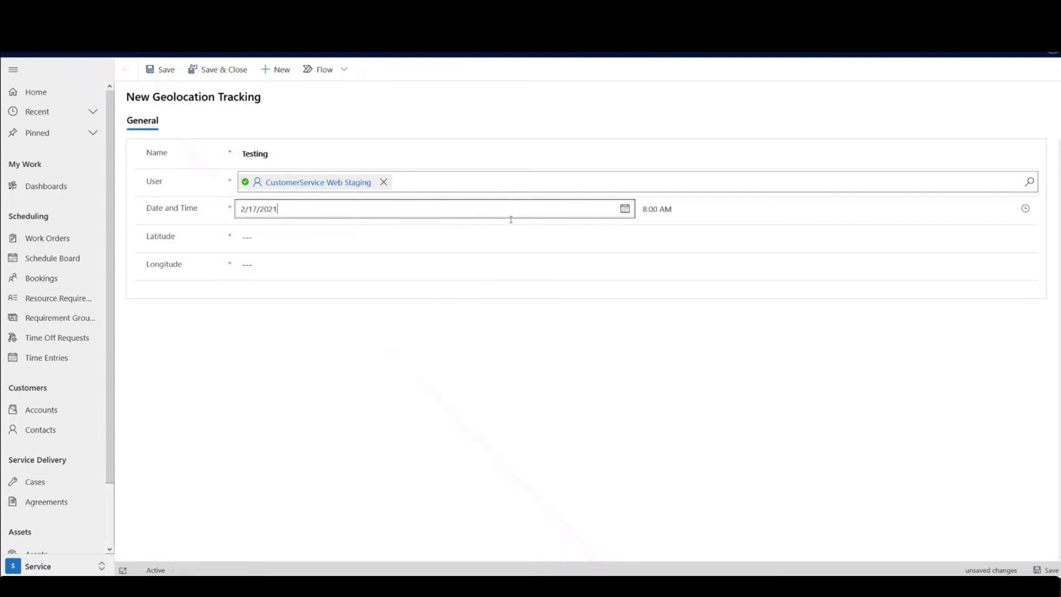
Step: Check the new record's required Latitude and Longitude fields, leaving both empty
left_click(265, 243)
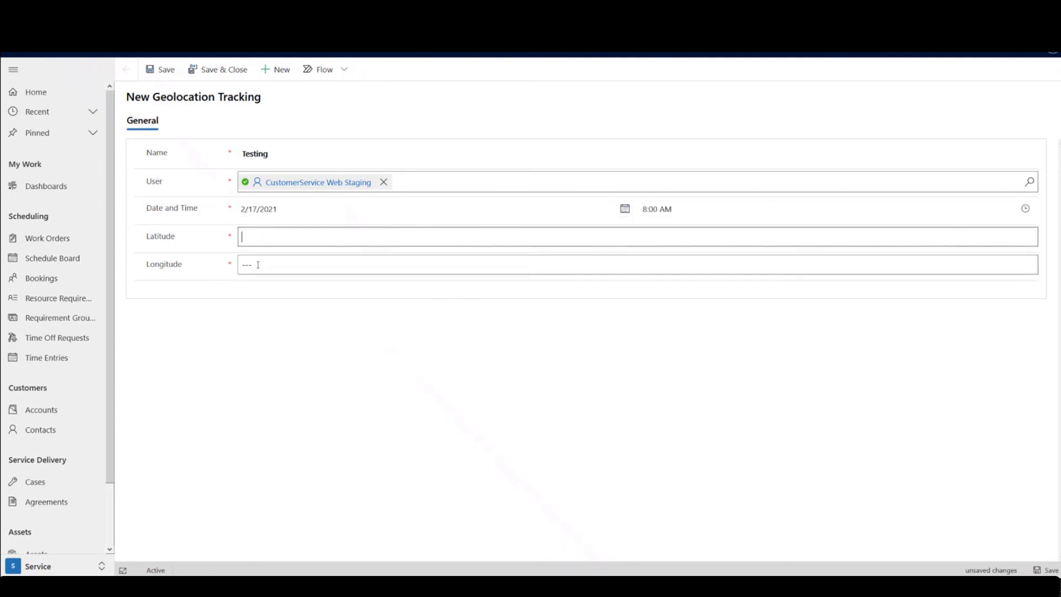
left_click(258, 264)
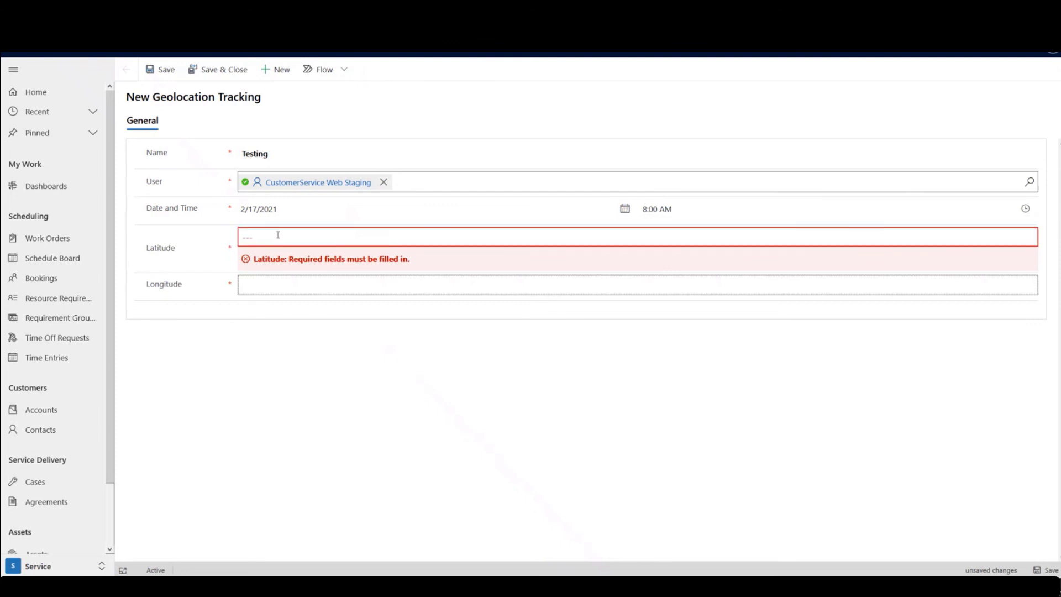
left_click(310, 341)
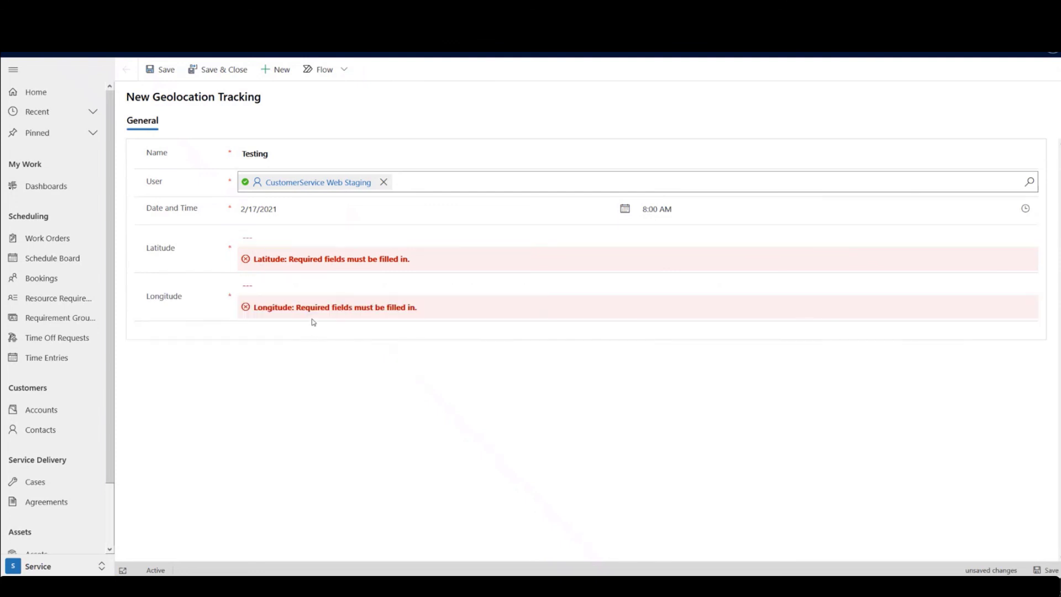